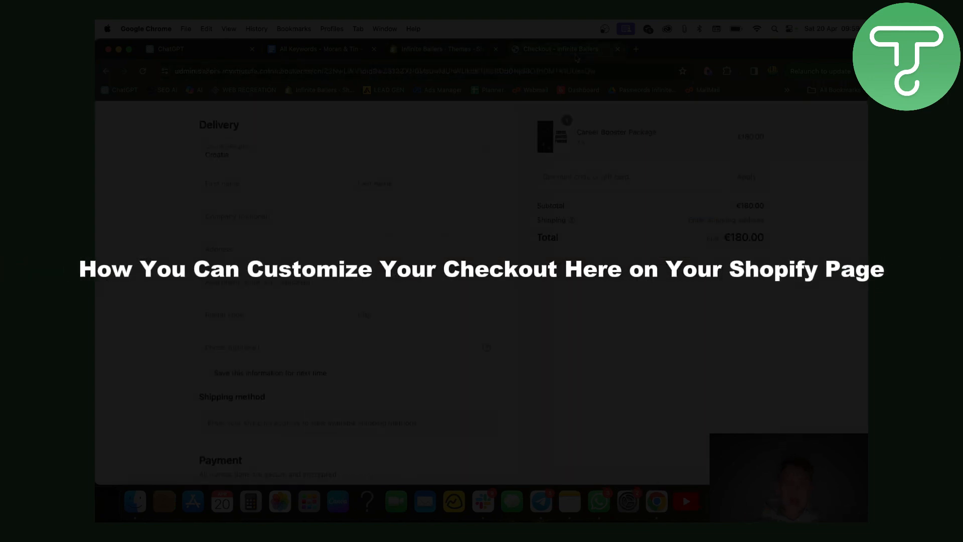
scroll(459, 200, up, 3)
scroll(459, 201, up, 2)
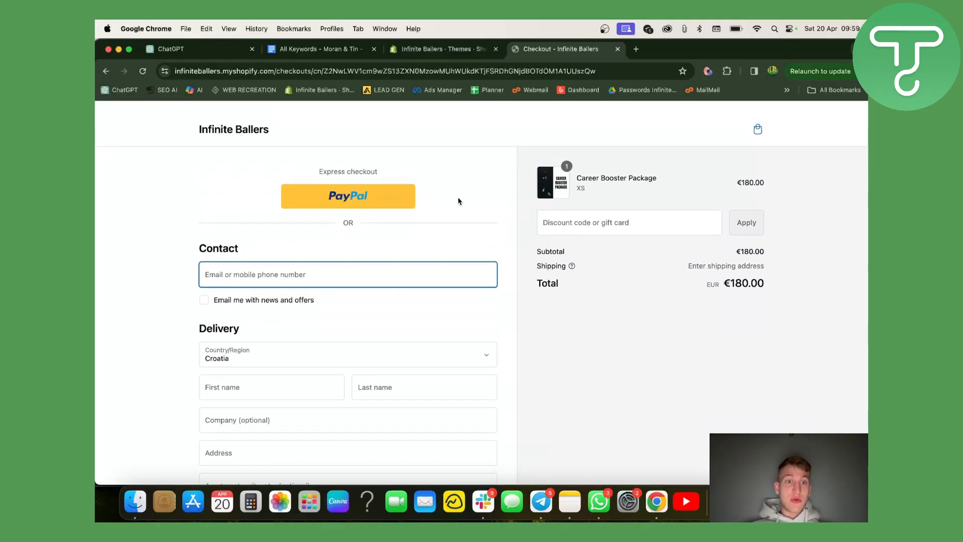
Switch to the 'Infinite Ballers - Themes' admin tab
click(467, 49)
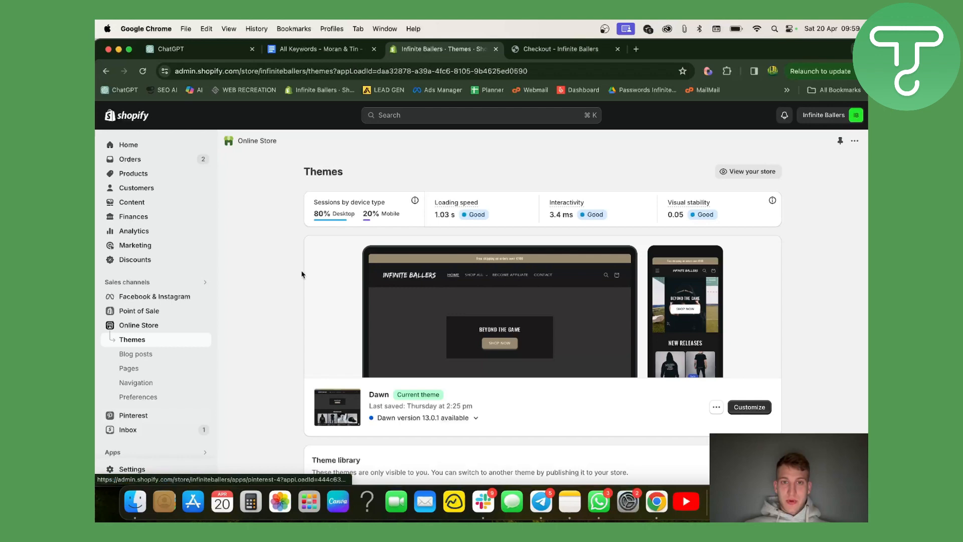
mouse_move(106, 316)
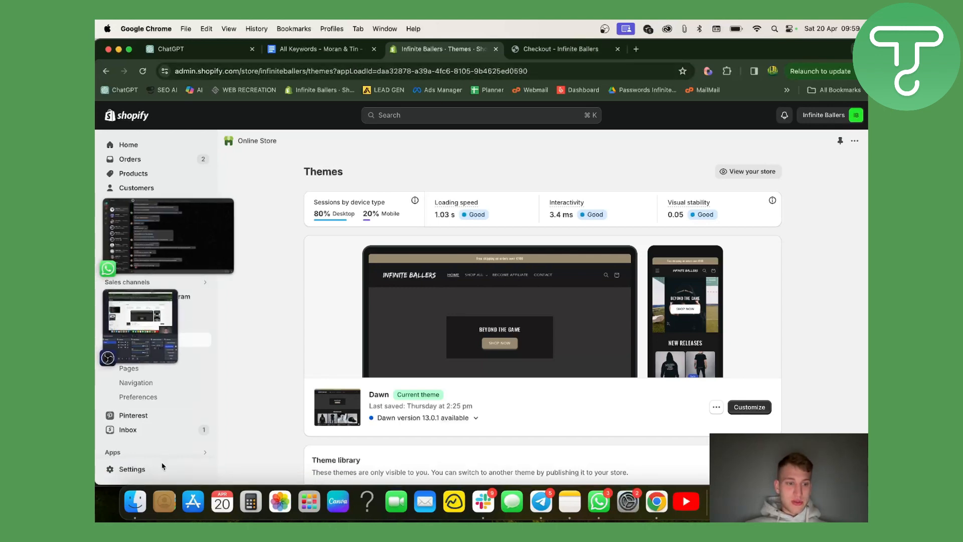
Go to Settings > Checkout to show the store's checkout options
click(160, 469)
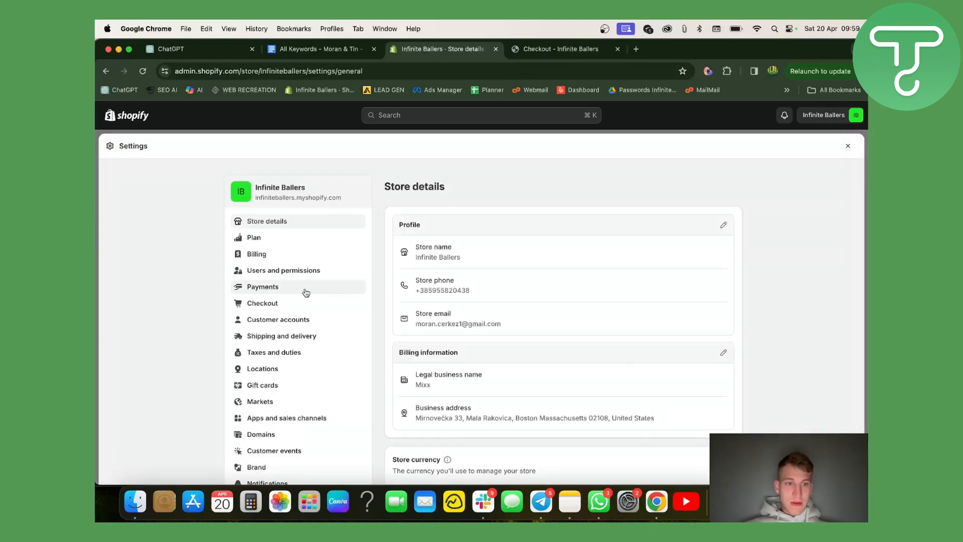
scroll(315, 331, down, 1)
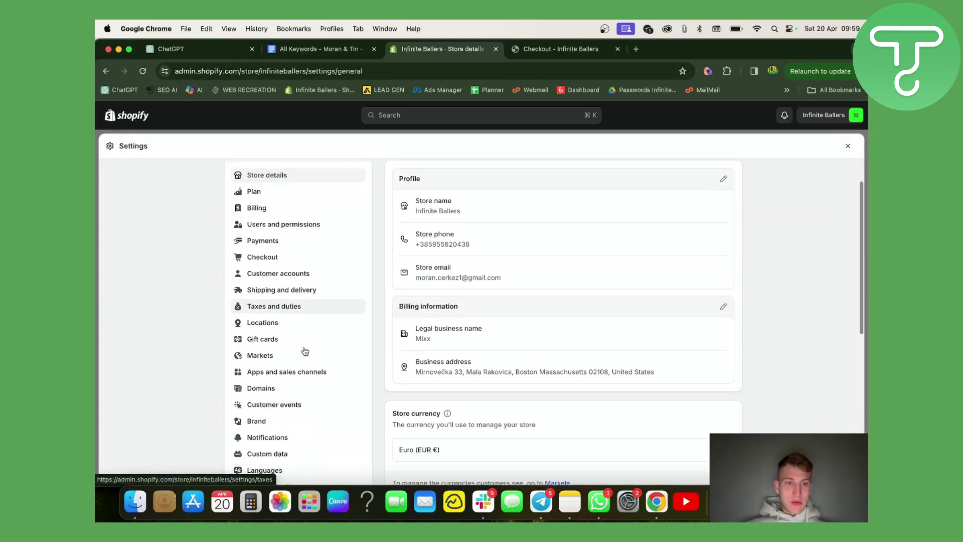
click(305, 261)
scroll(480, 291, down, 2)
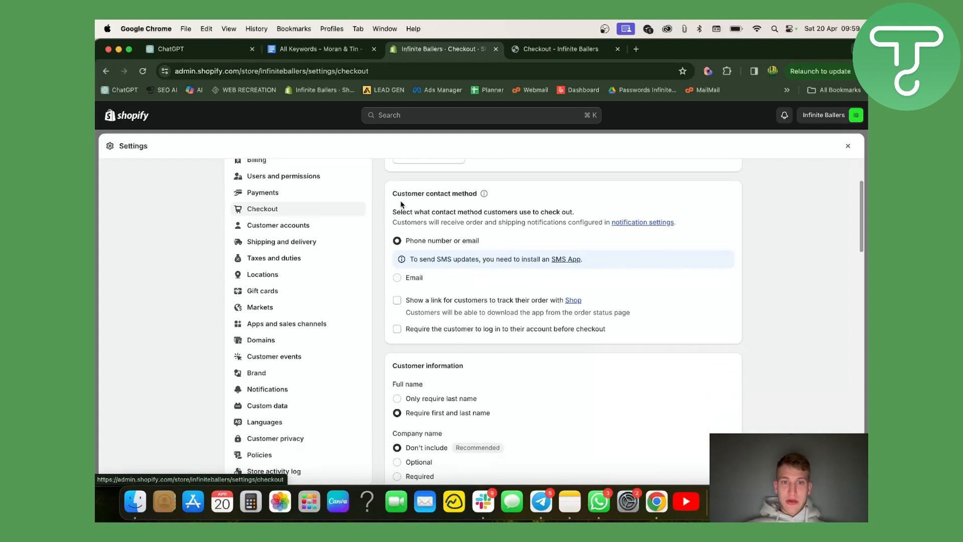
drag(391, 199, 483, 198)
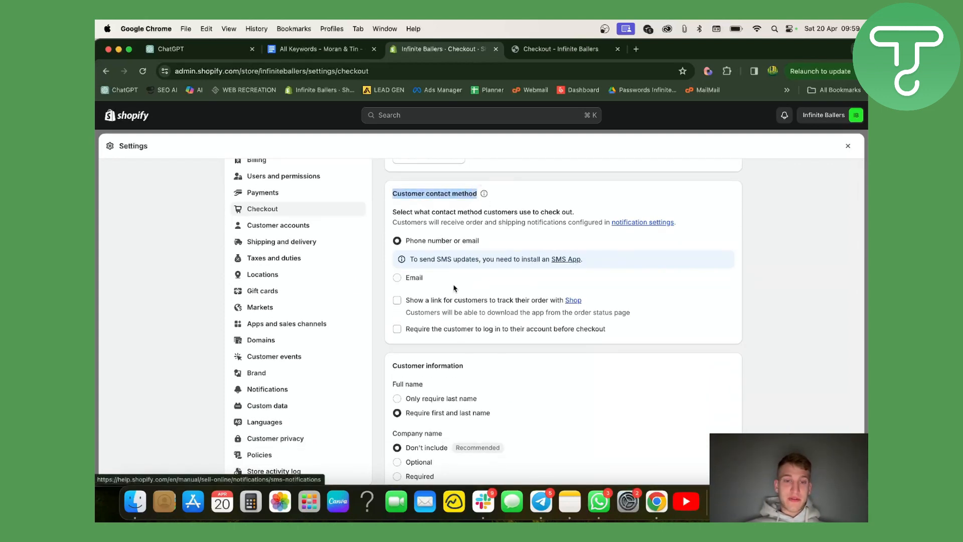
scroll(449, 335, down, 2)
scroll(449, 337, down, 2)
scroll(449, 336, down, 2)
scroll(449, 336, down, 2)
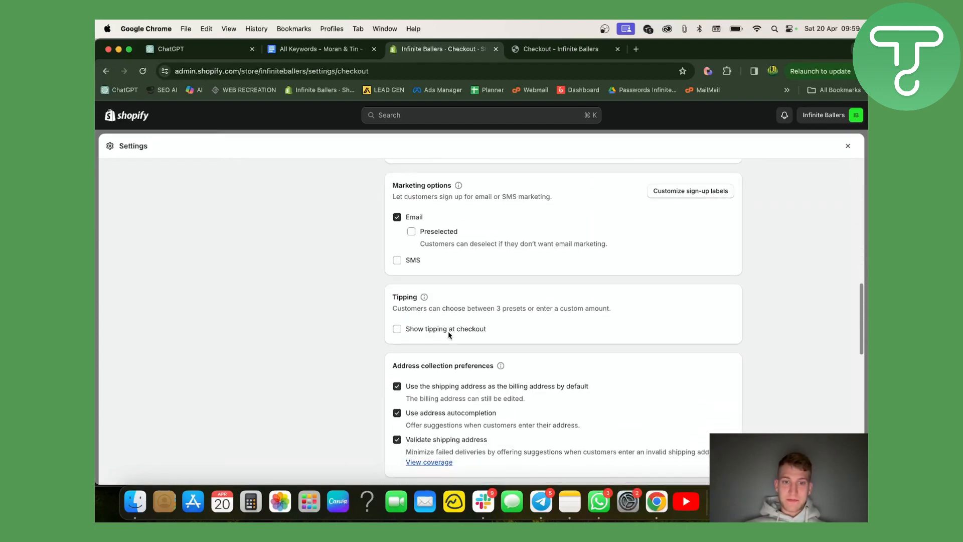
scroll(449, 336, down, 3)
scroll(450, 337, down, 2)
scroll(449, 336, up, 15)
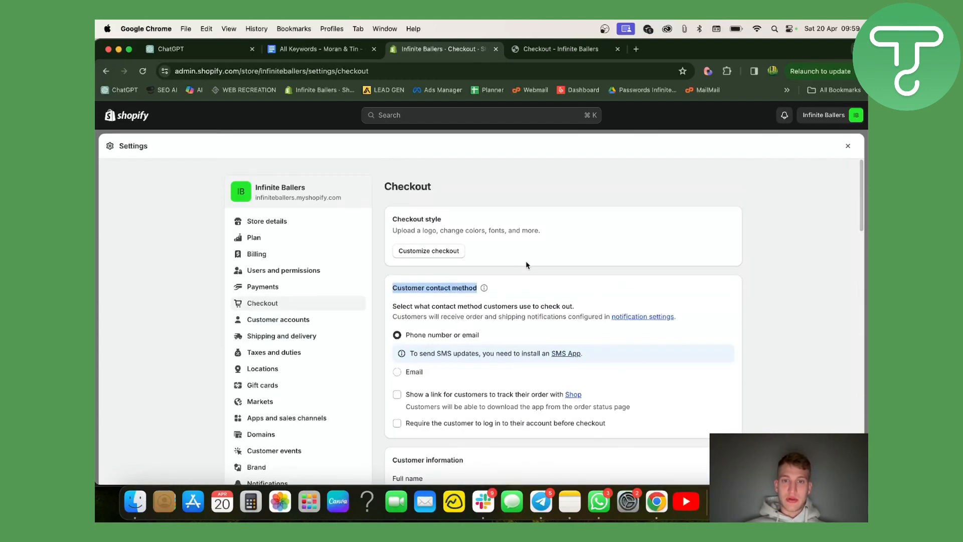
scroll(493, 388, down, 2)
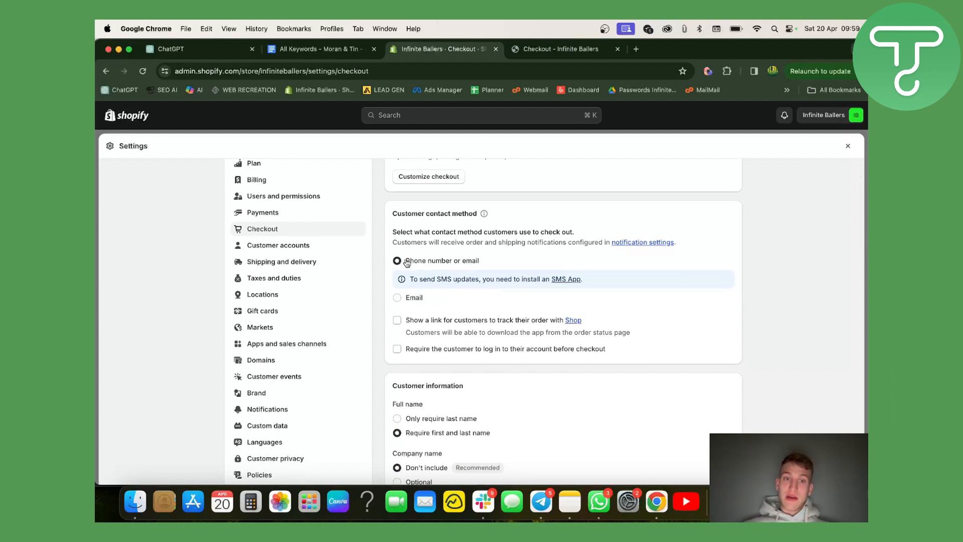
drag(494, 262, 405, 265)
scroll(482, 278, down, 2)
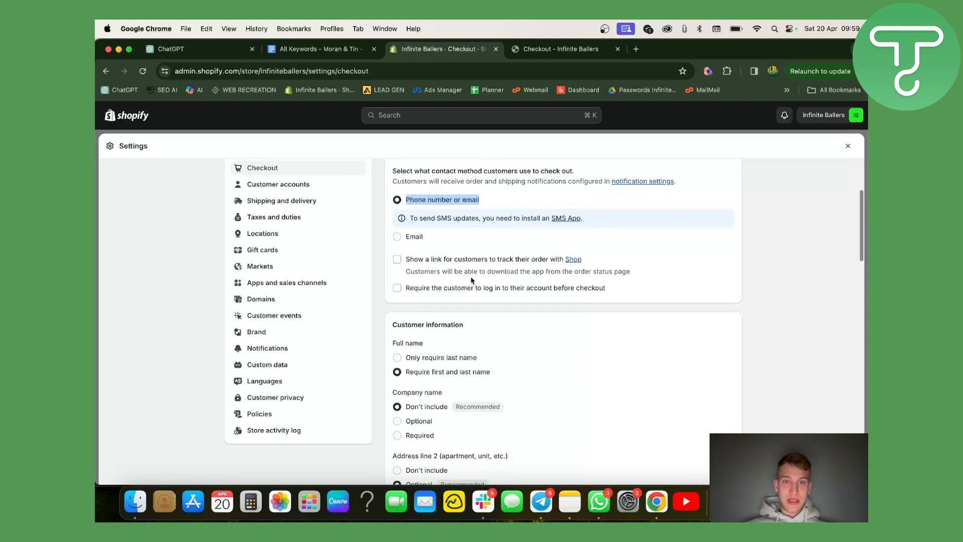
scroll(512, 271, up, 1)
scroll(521, 254, up, 1)
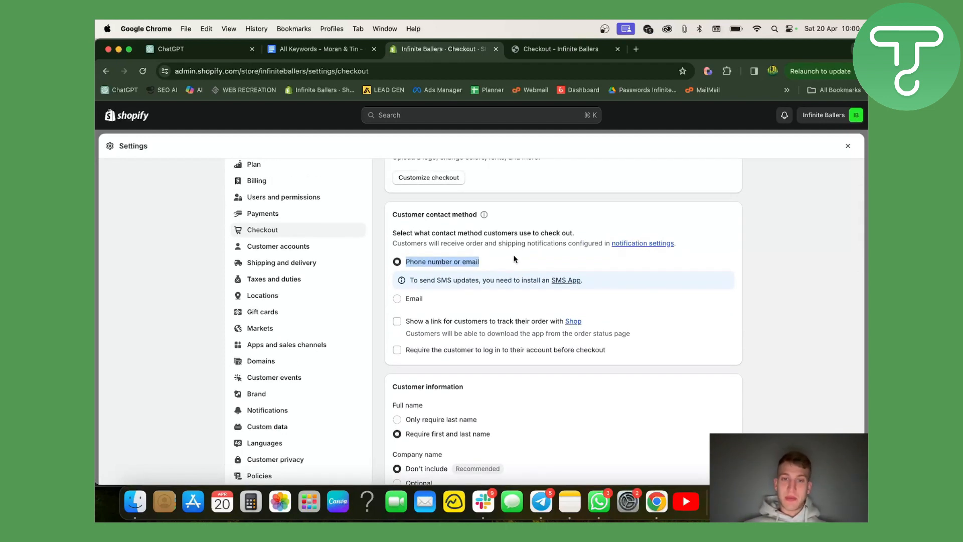
scroll(497, 351, down, 3)
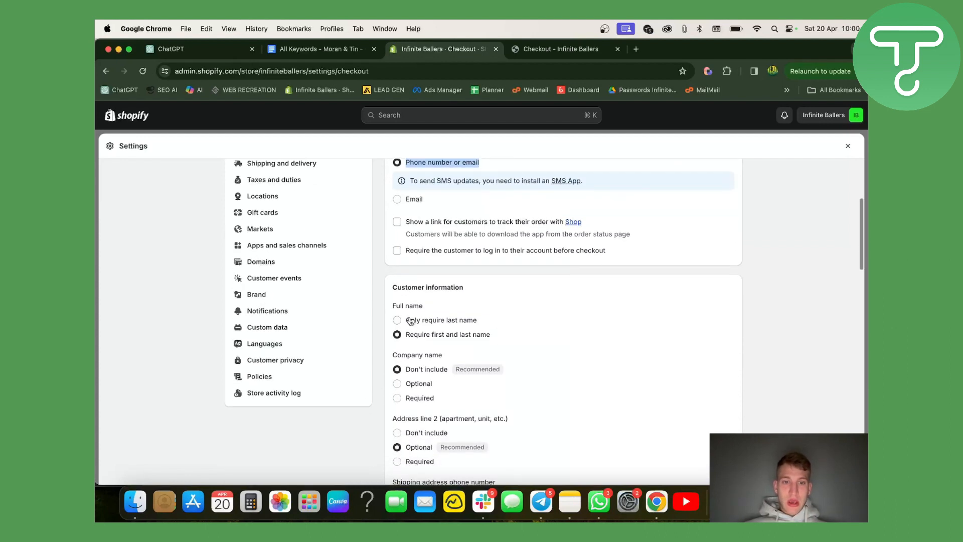
scroll(406, 319, down, 1)
scroll(405, 320, down, 1)
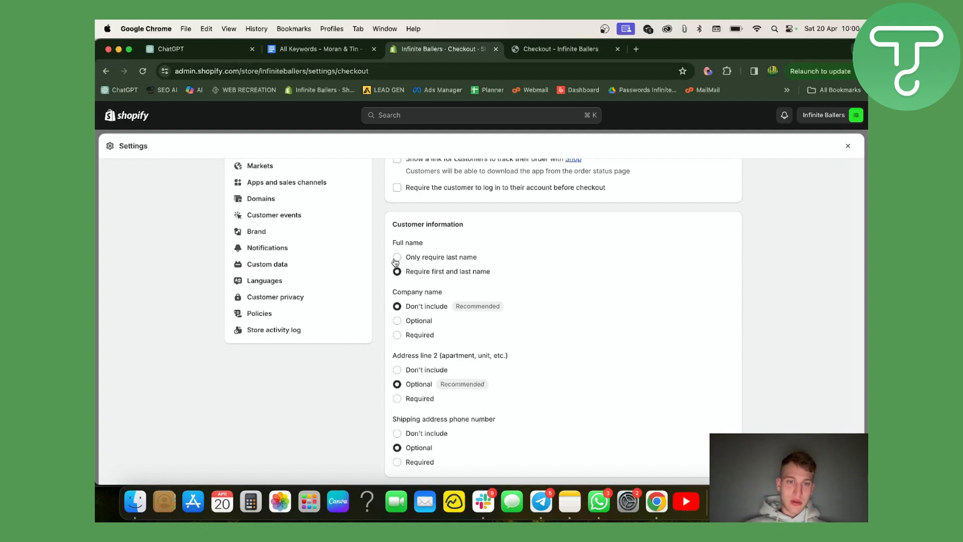
scroll(398, 273, down, 1)
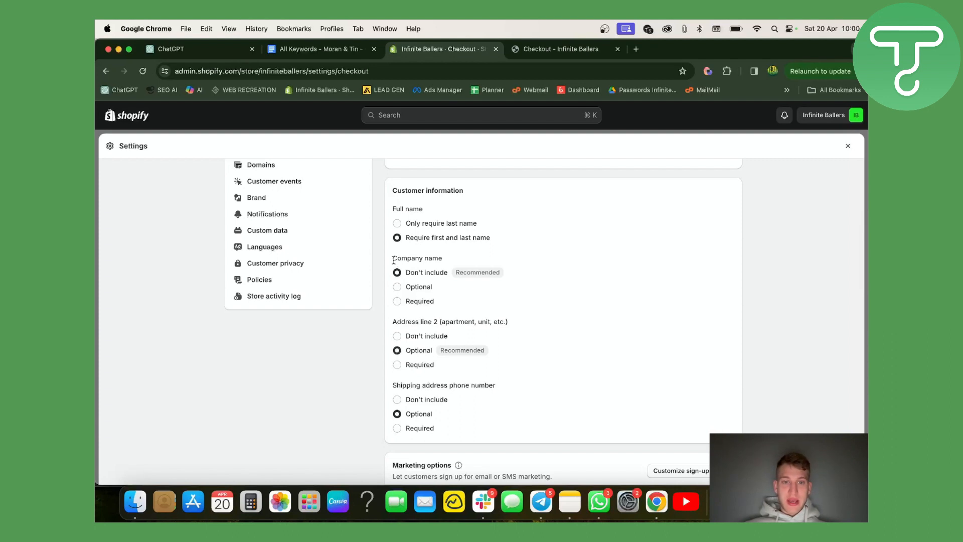
drag(392, 259, 448, 264)
click(397, 287)
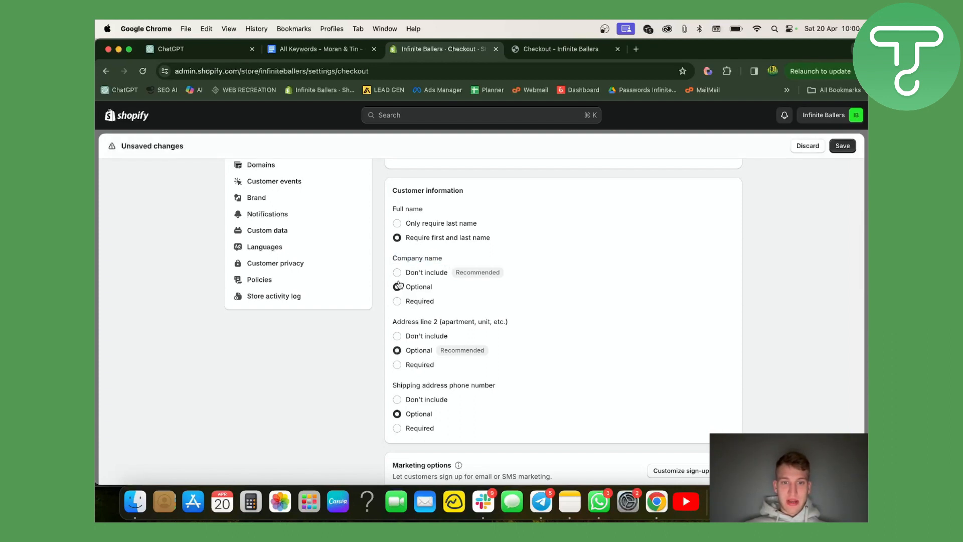
click(397, 273)
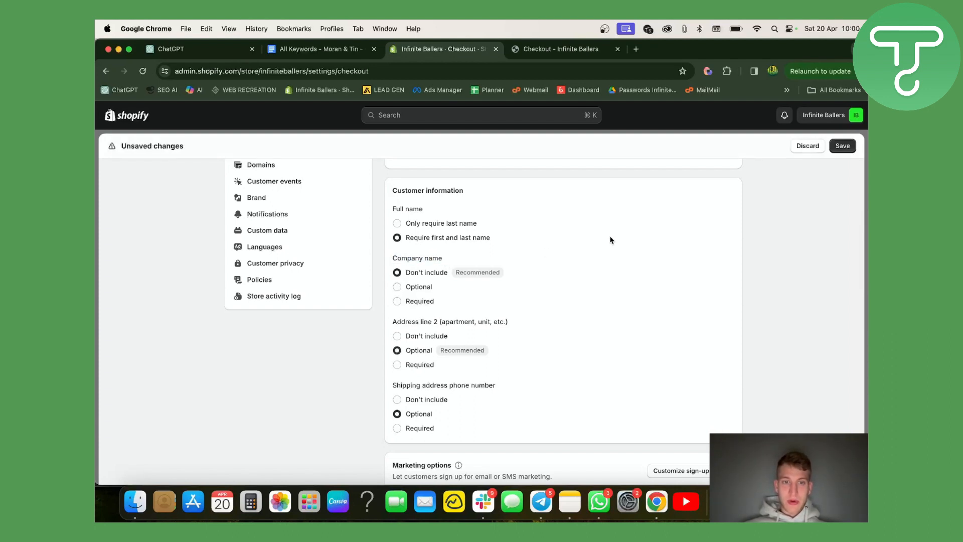
scroll(466, 320, down, 2)
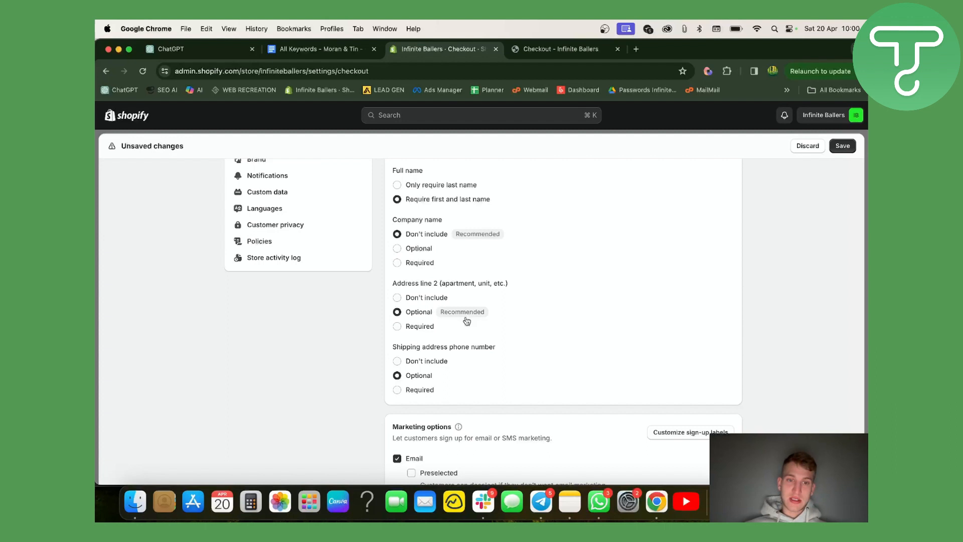
scroll(450, 323, down, 2)
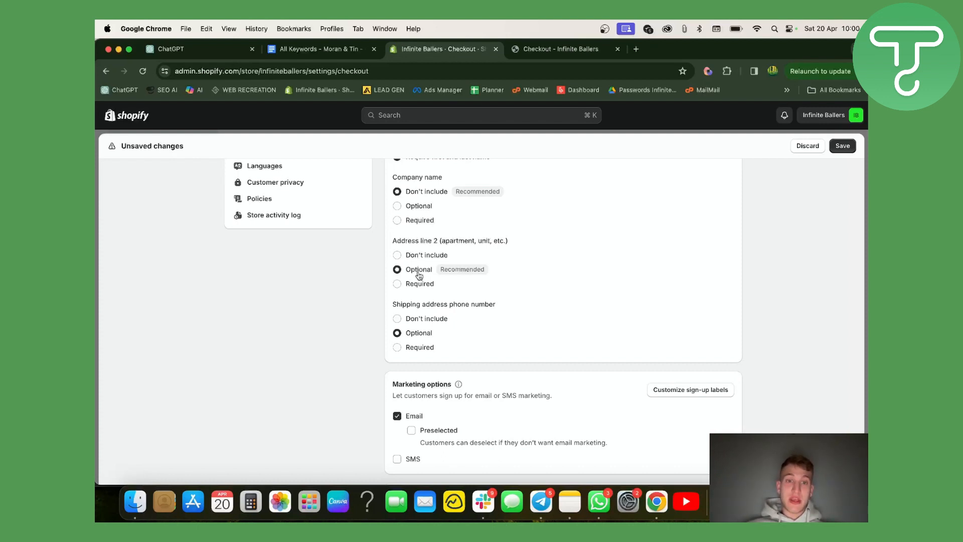
scroll(472, 282, down, 2)
scroll(472, 282, down, 1)
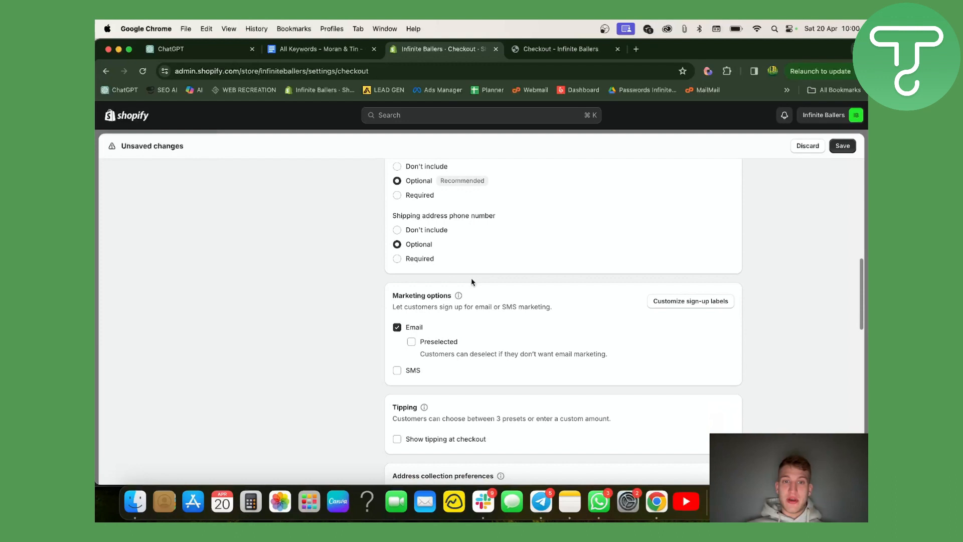
scroll(472, 281, down, 1)
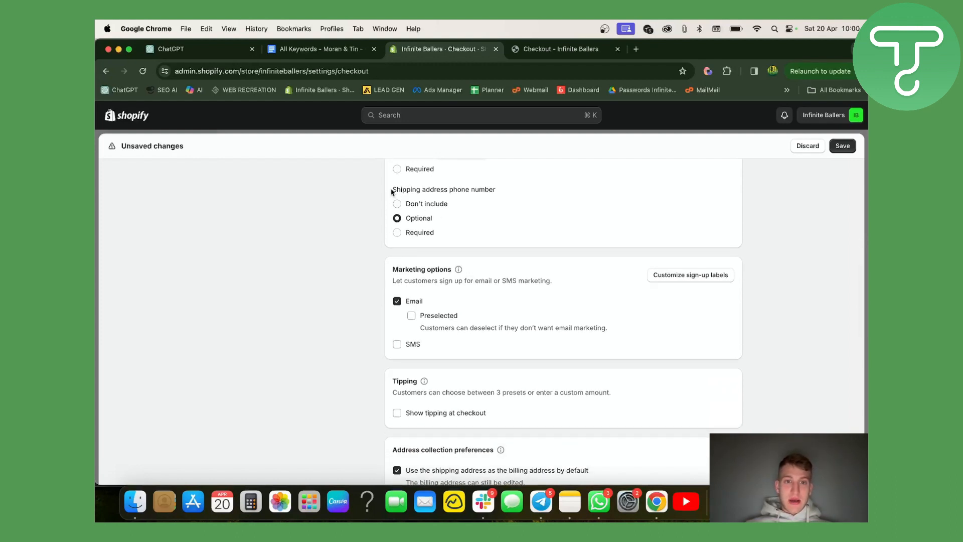
Review the shipping address phone setting and enable SMS marketing sign-up at checkout
drag(393, 190, 536, 195)
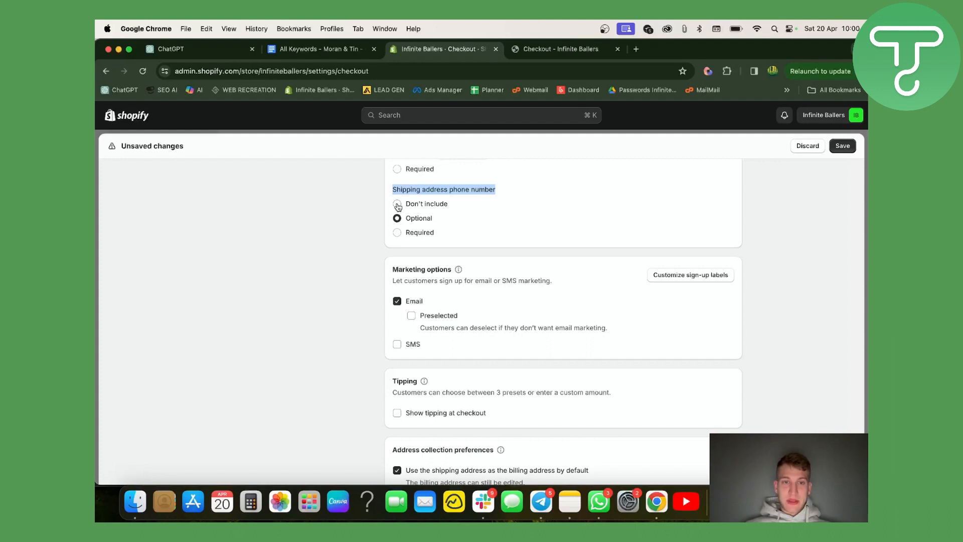
click(438, 219)
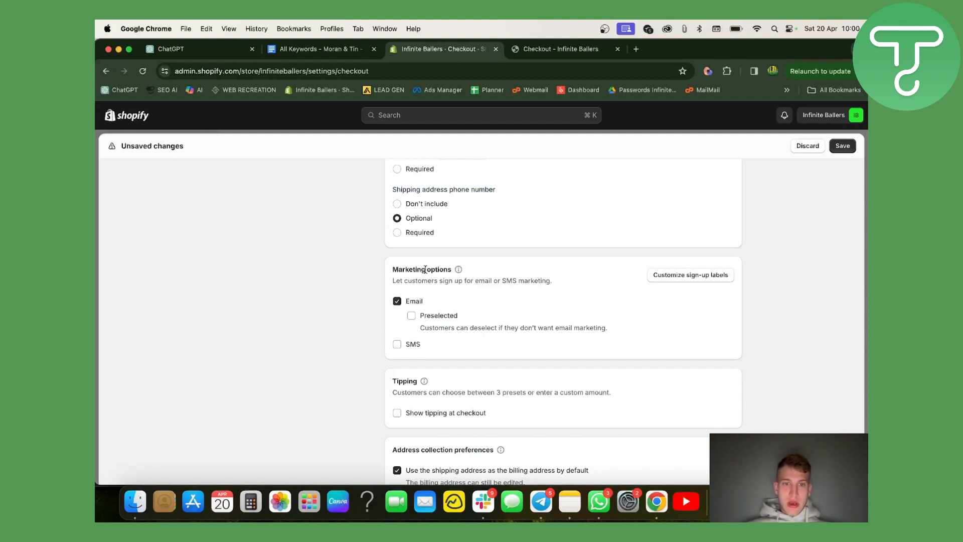
scroll(424, 269, down, 2)
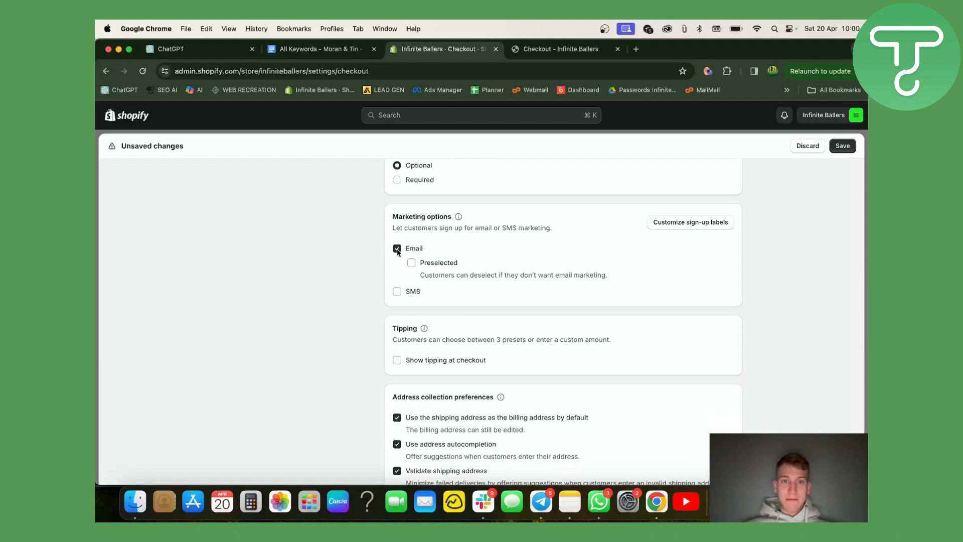
scroll(481, 263, up, 1)
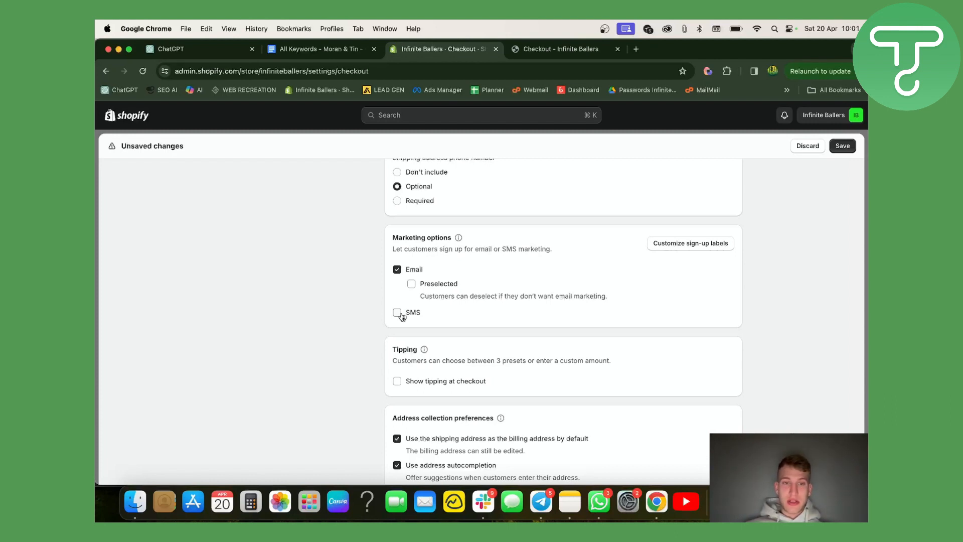
click(399, 314)
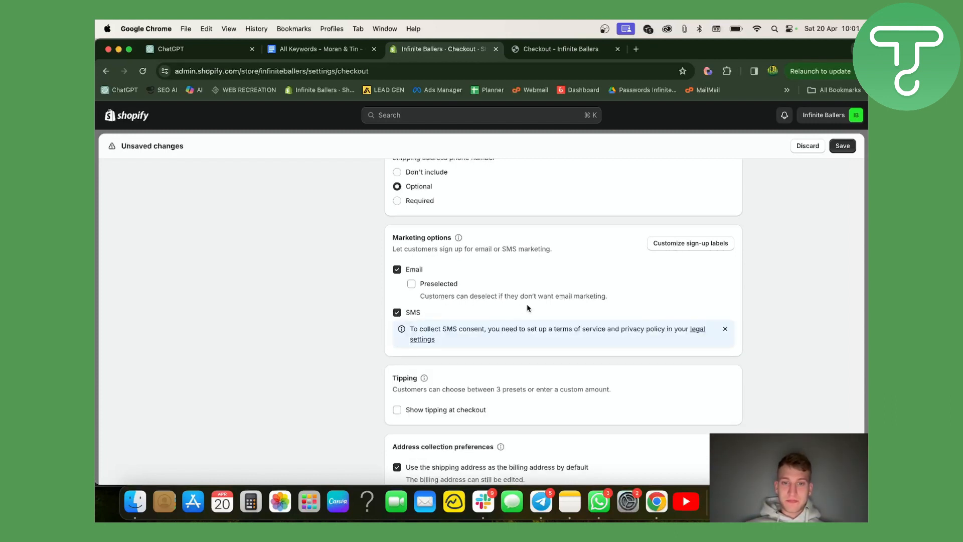
scroll(632, 319, down, 3)
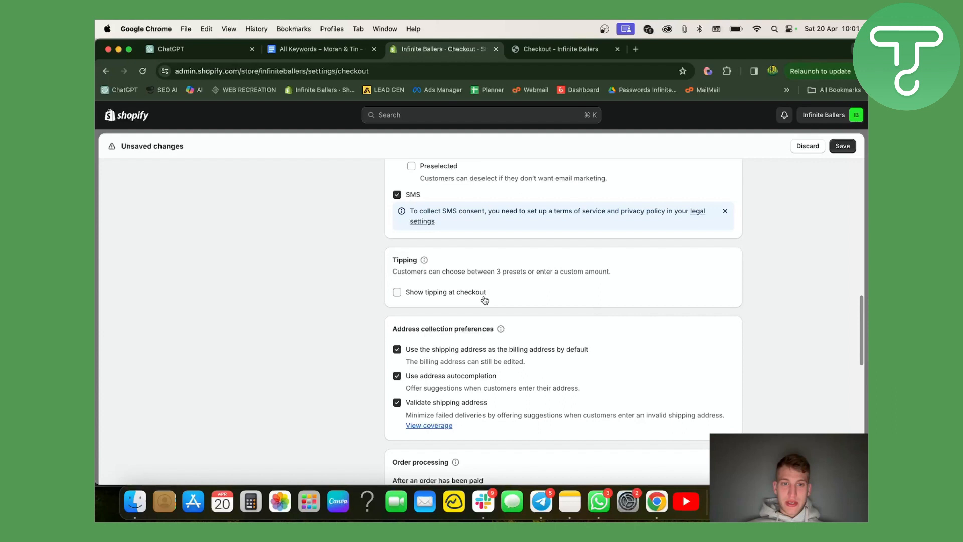
scroll(506, 262, down, 2)
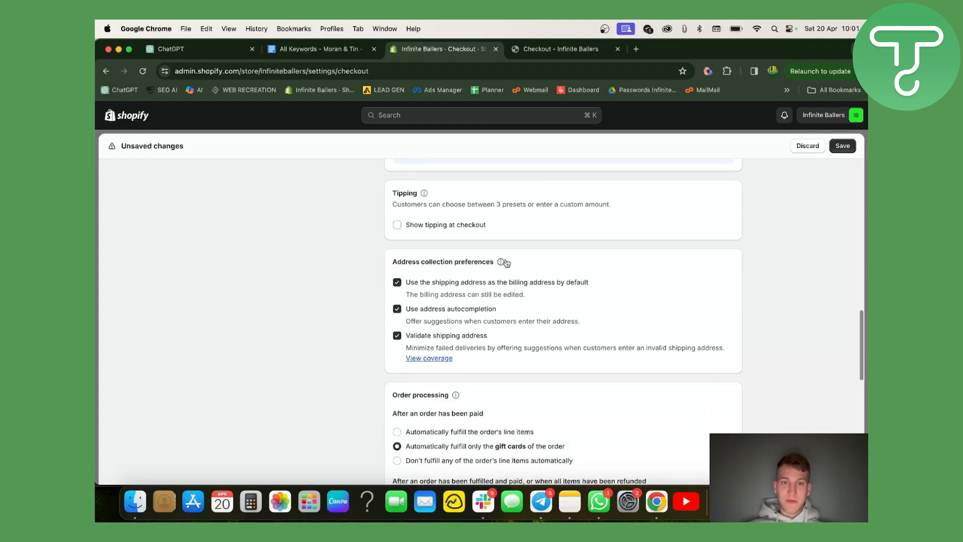
scroll(452, 256, up, 1)
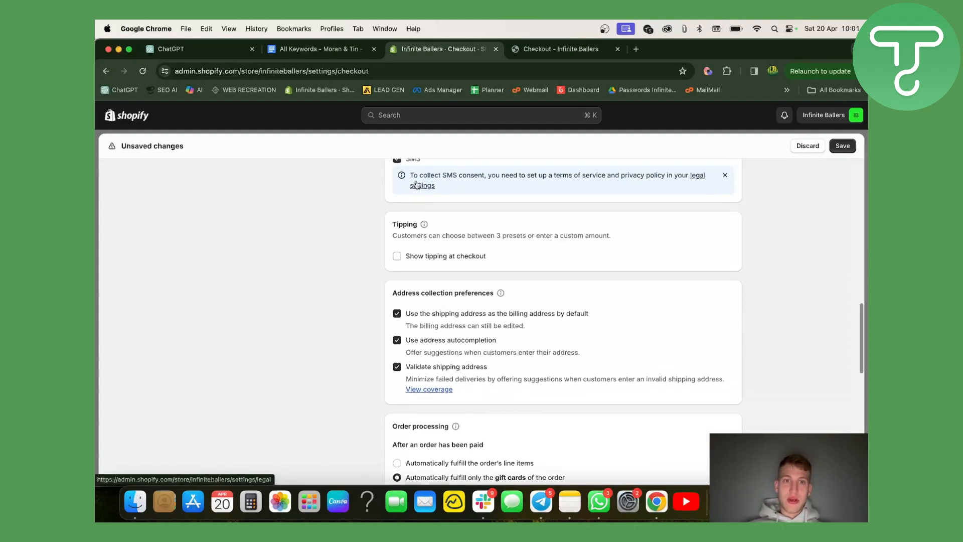
scroll(413, 185, up, 2)
scroll(448, 291, down, 2)
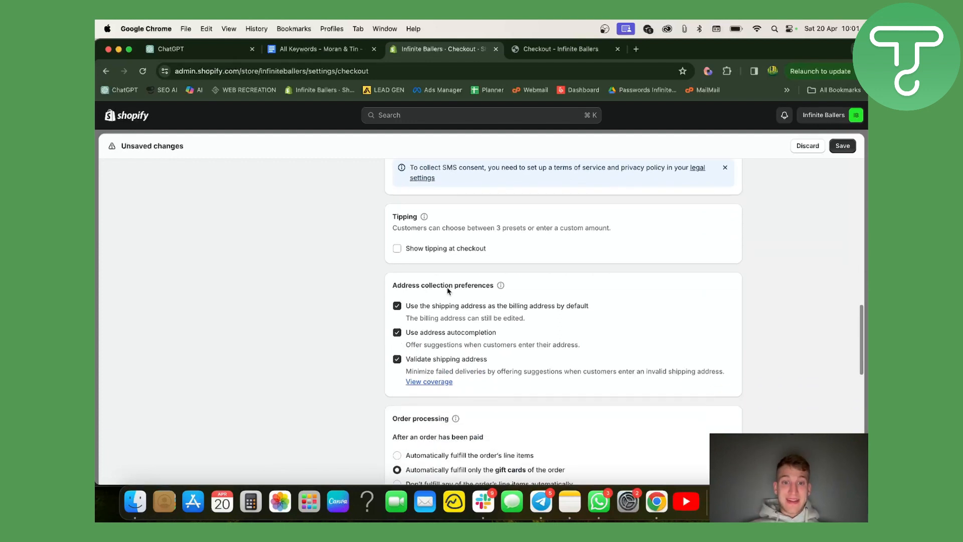
scroll(448, 291, down, 1)
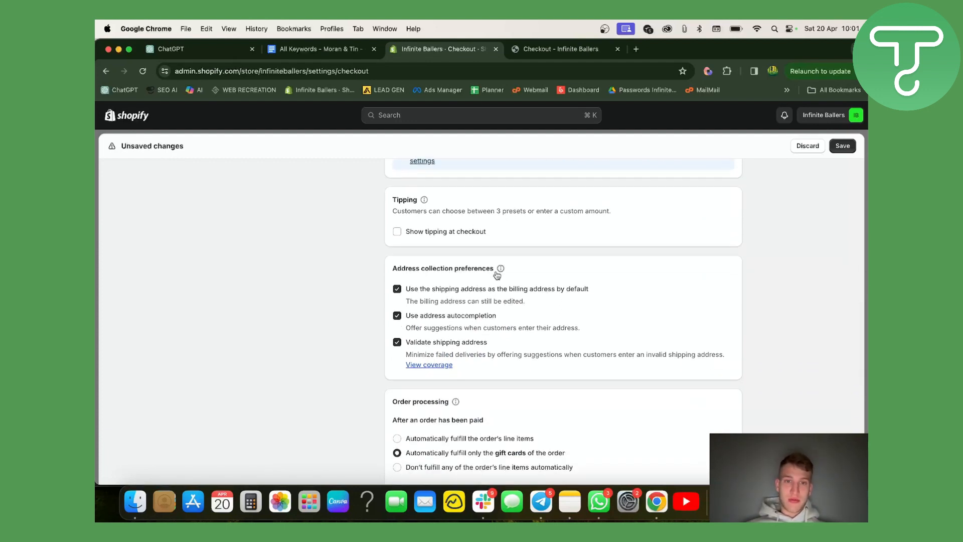
scroll(493, 271, down, 2)
scroll(499, 275, up, 2)
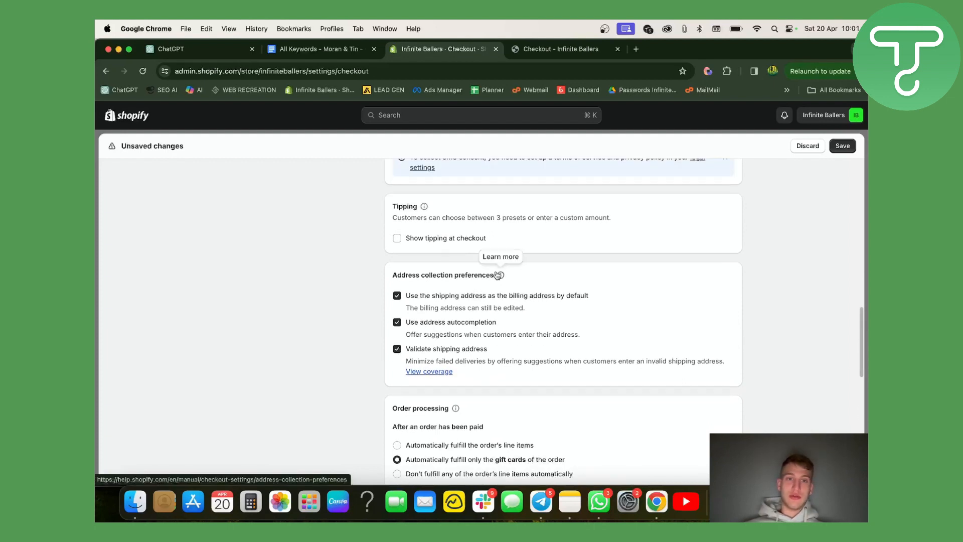
scroll(496, 275, up, 2)
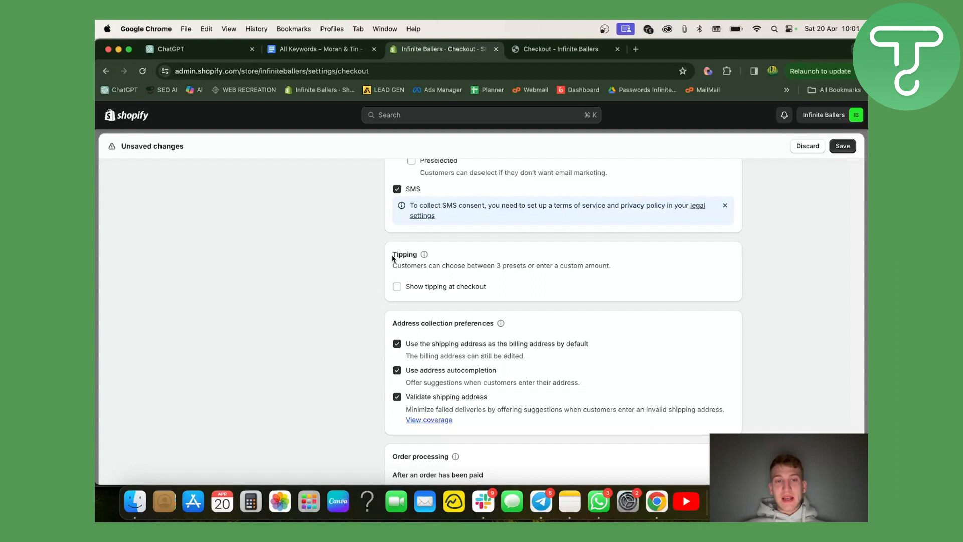
Enable tipping at checkout with 10/15/20% presets and keep tip options visible
drag(393, 258, 419, 257)
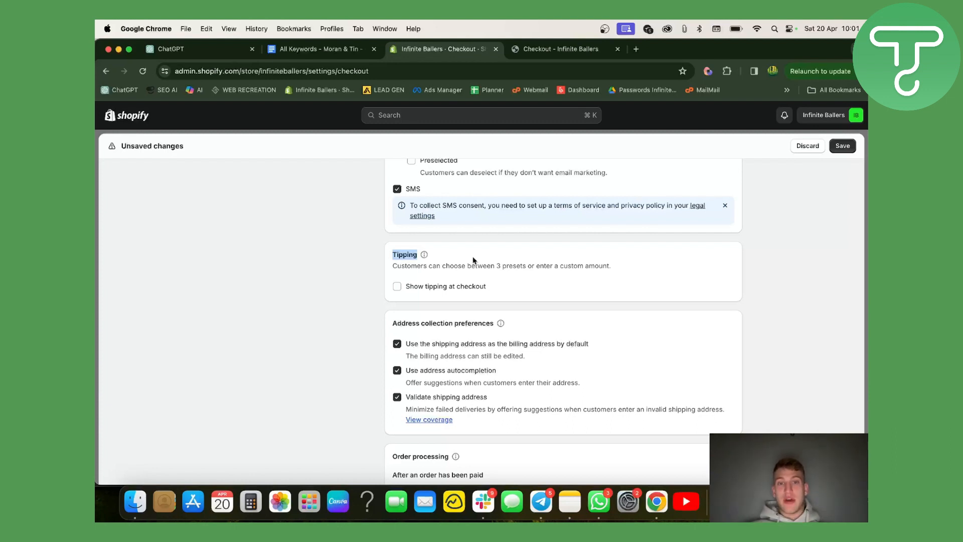
click(397, 287)
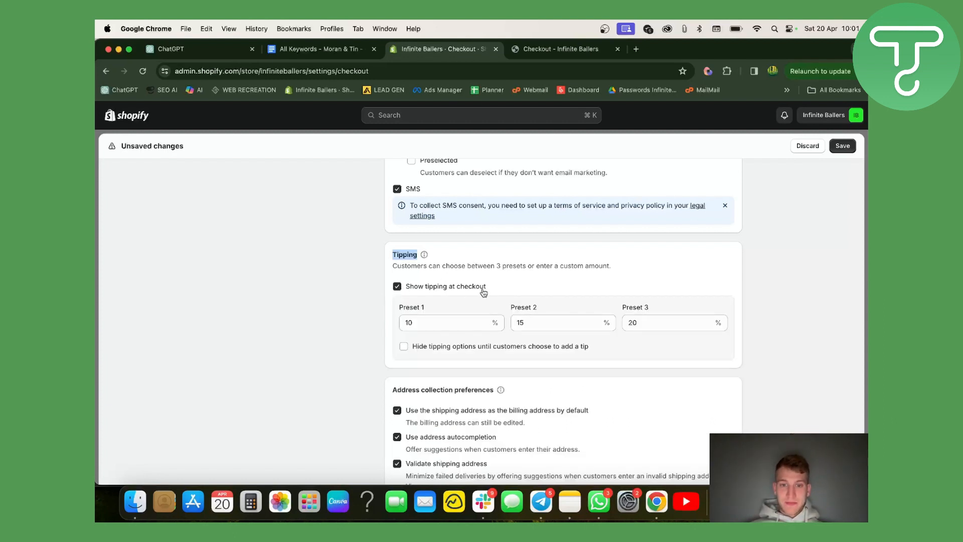
click(451, 322)
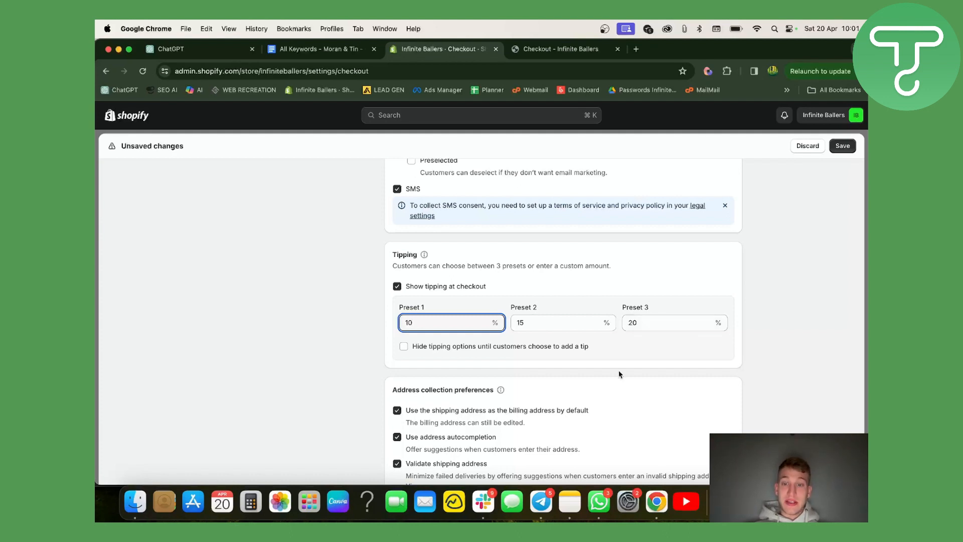
scroll(617, 376, down, 2)
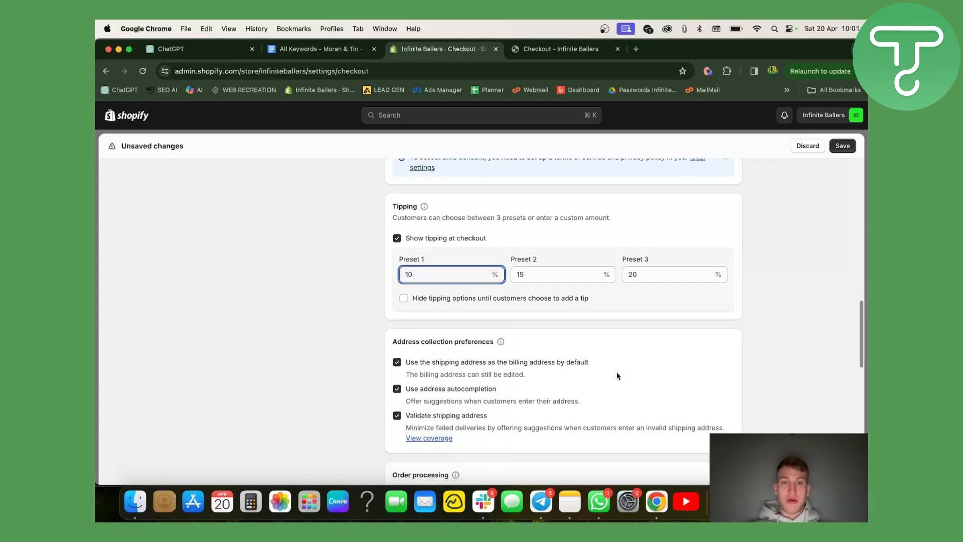
scroll(618, 376, down, 1)
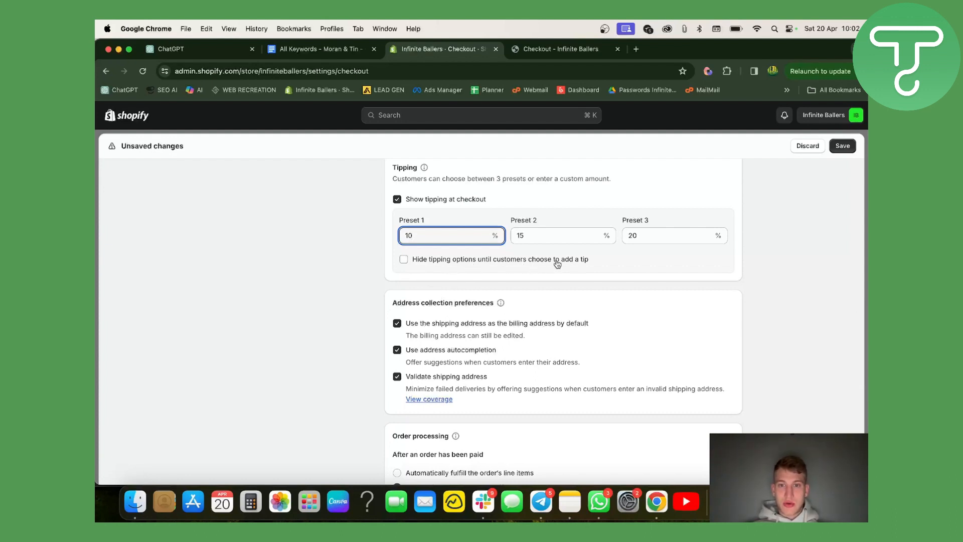
click(403, 259)
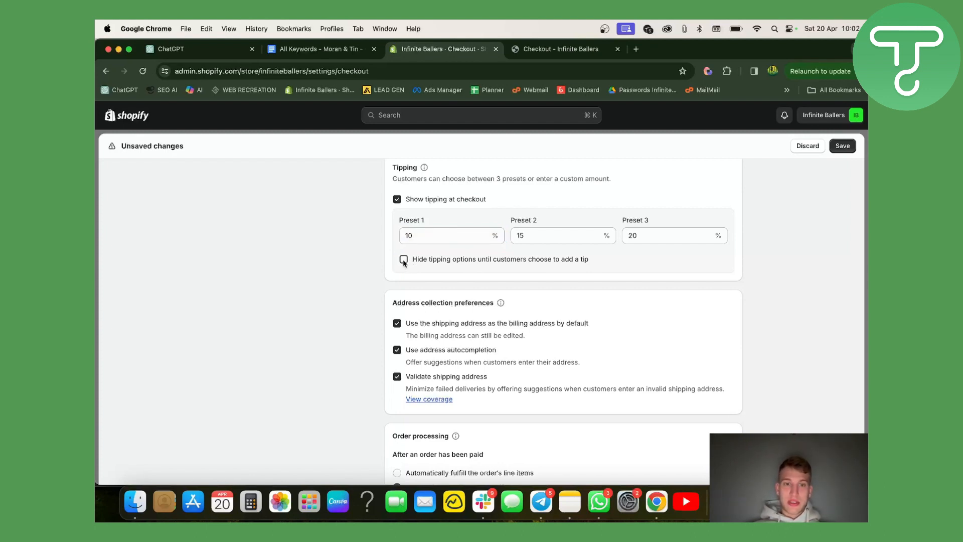
click(404, 260)
Save the checkout settings and reload the live checkout page
click(843, 147)
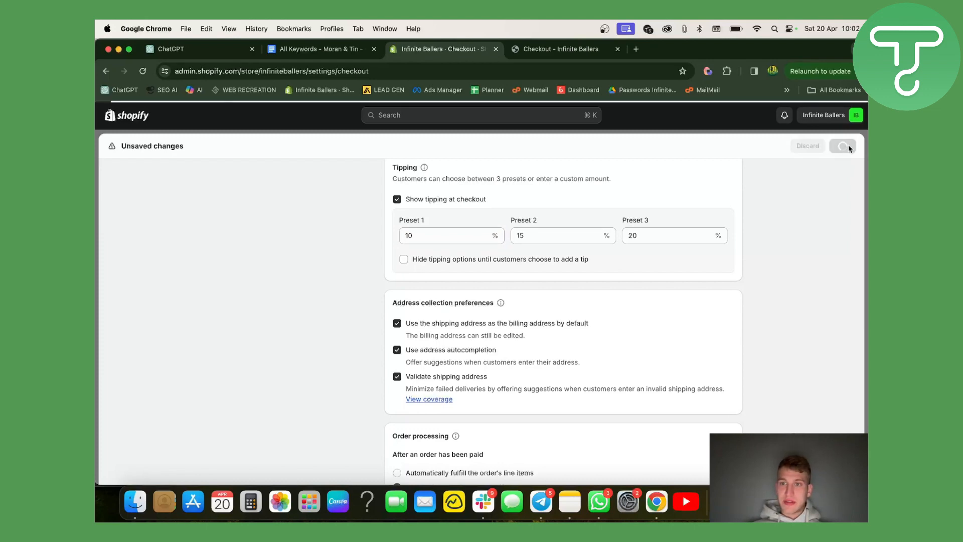
click(561, 50)
scroll(403, 300, down, 5)
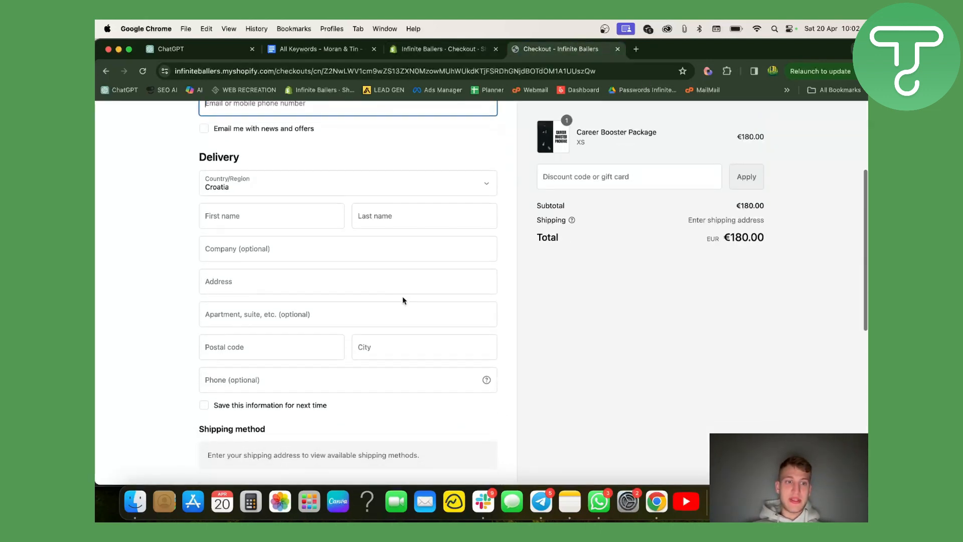
scroll(403, 301, down, 4)
scroll(402, 300, up, 8)
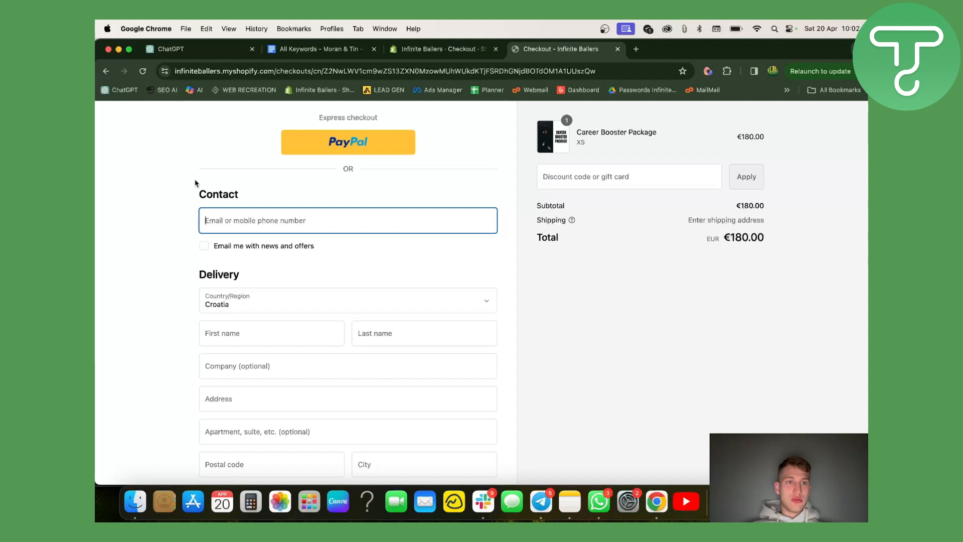
scroll(181, 151, up, 2)
click(143, 70)
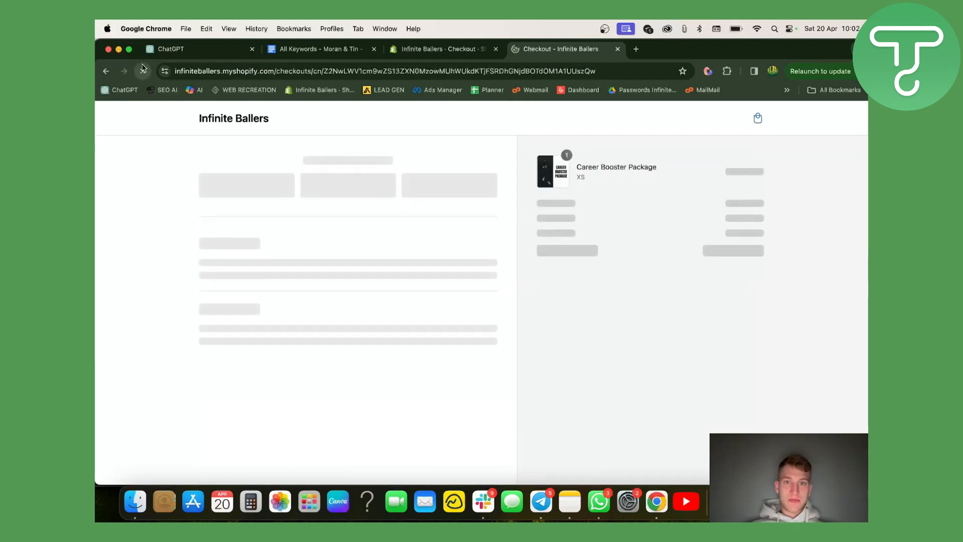
scroll(312, 284, down, 2)
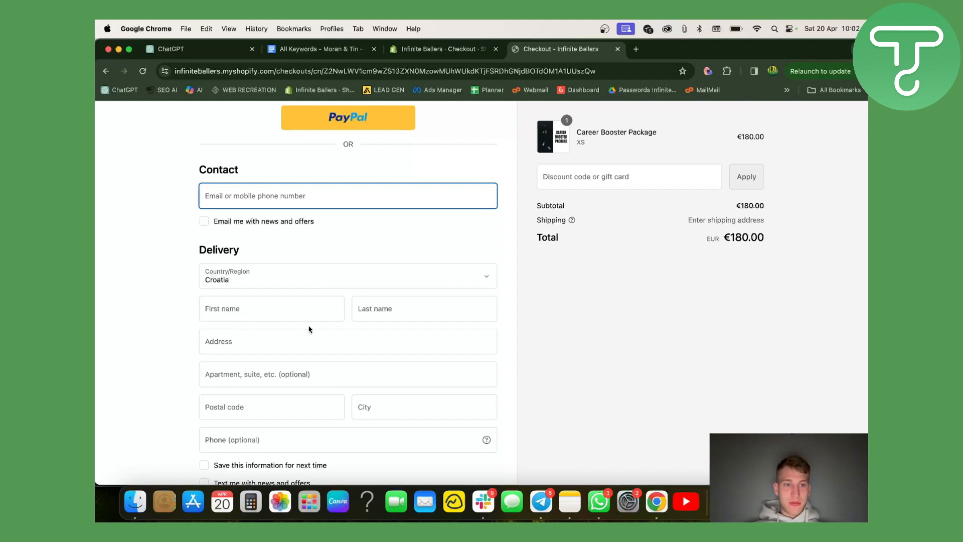
scroll(308, 330, down, 2)
scroll(309, 330, down, 2)
scroll(309, 330, down, 2)
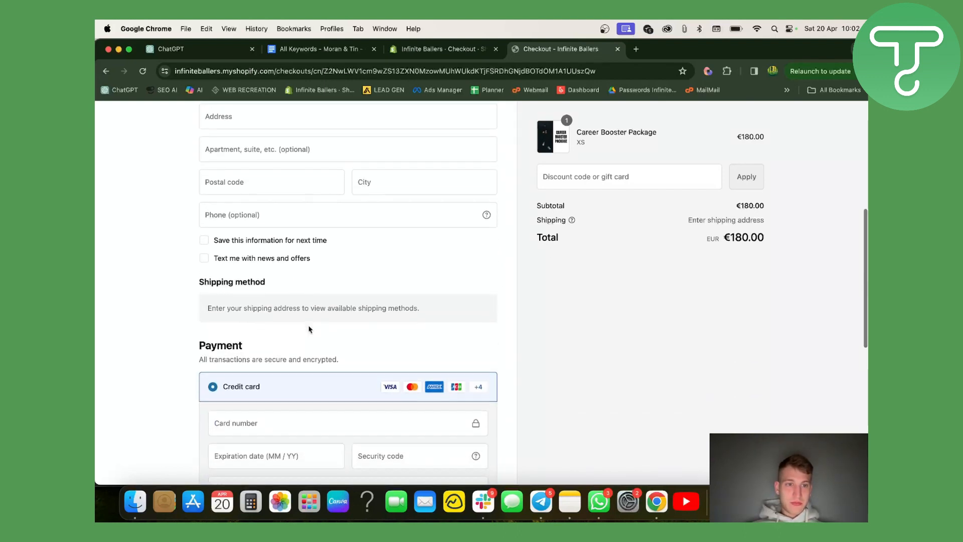
scroll(309, 329, down, 1)
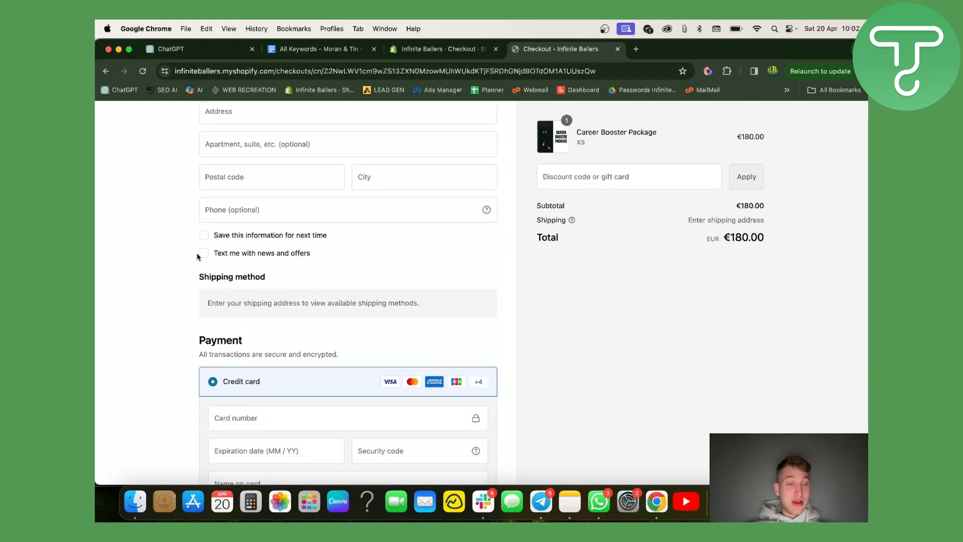
Try the SMS news and offers opt-in on the live checkout, leaving it off
drag(325, 259, 212, 258)
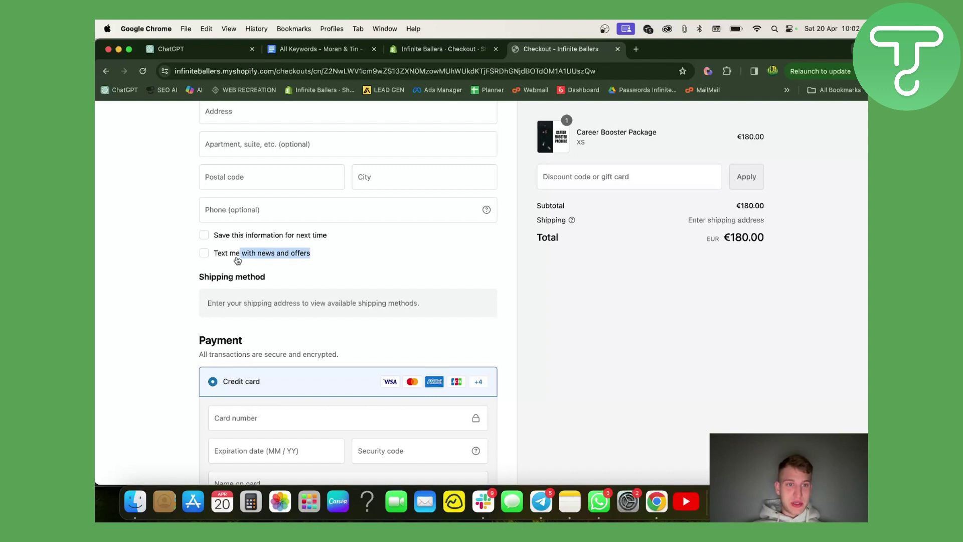
click(202, 255)
scroll(263, 287, up, 1)
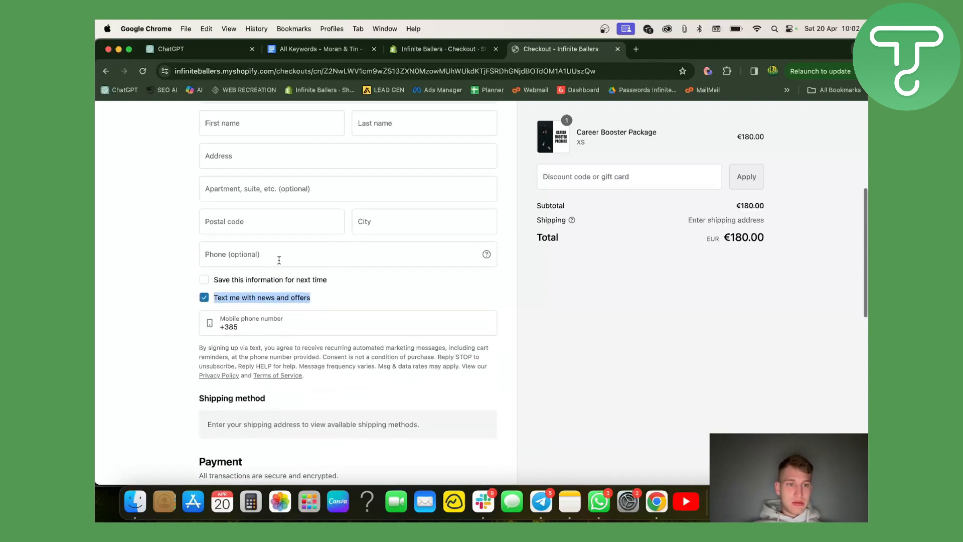
click(254, 298)
click(238, 298)
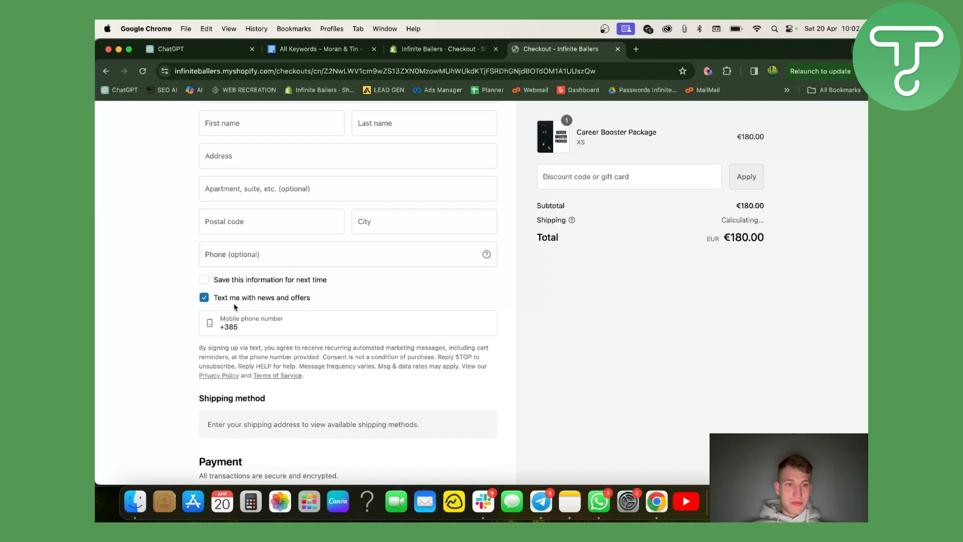
click(270, 329)
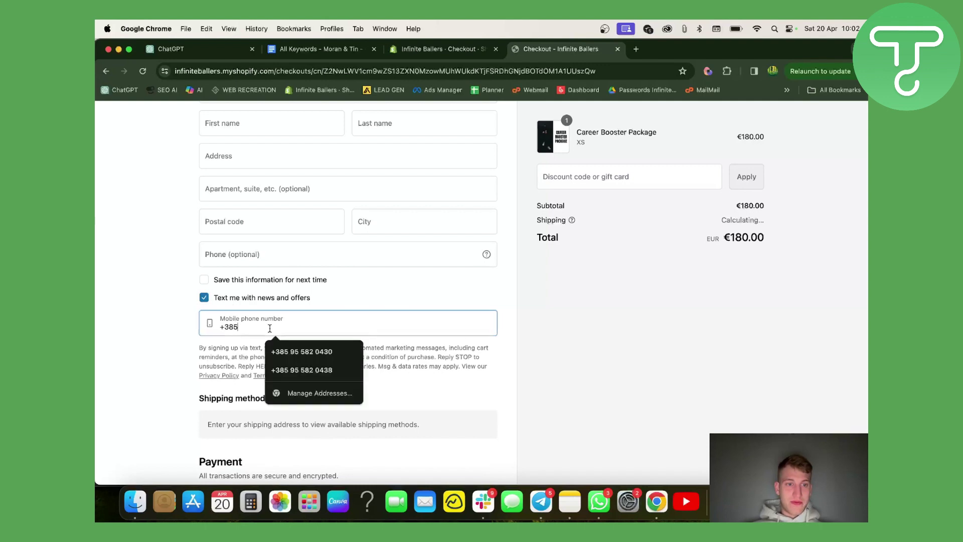
click(204, 299)
scroll(295, 285, down, 2)
scroll(294, 285, down, 1)
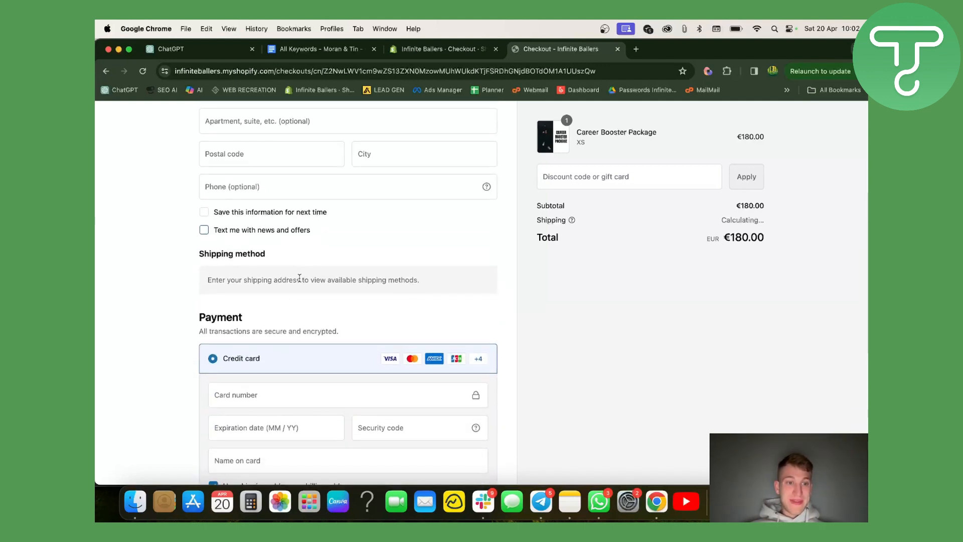
scroll(300, 279, down, 2)
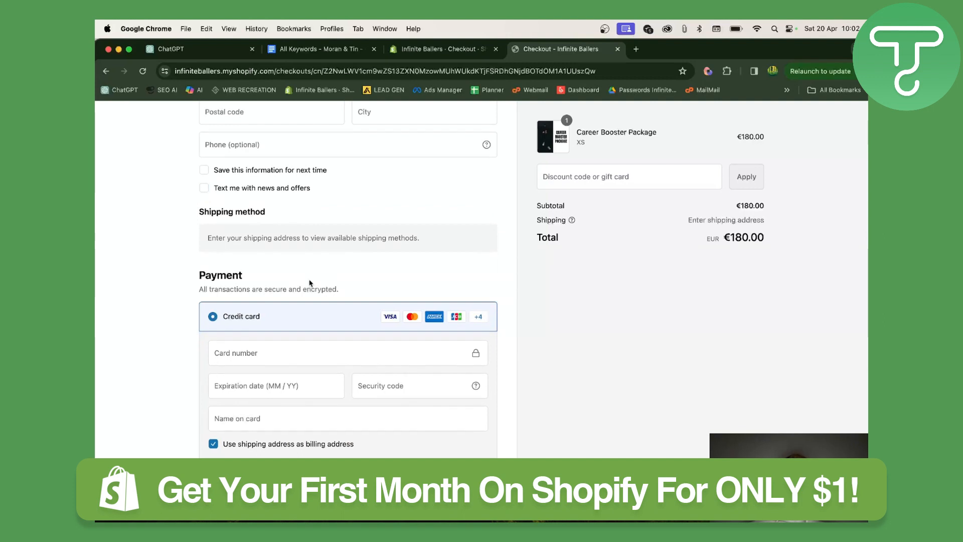
scroll(310, 278, up, 3)
scroll(309, 276, up, 2)
Check the name field and the shipping method notice on the delivery form
click(295, 233)
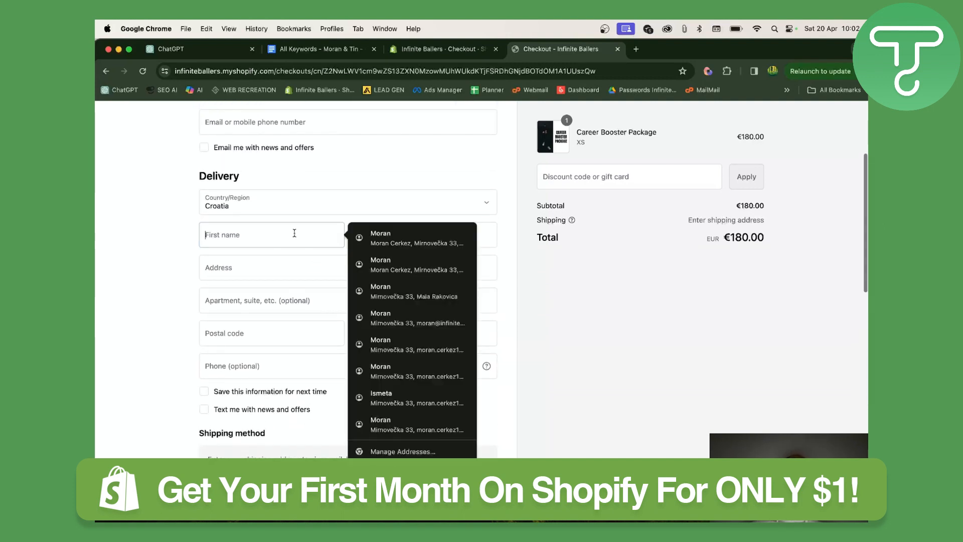
click(169, 266)
scroll(348, 345, down, 3)
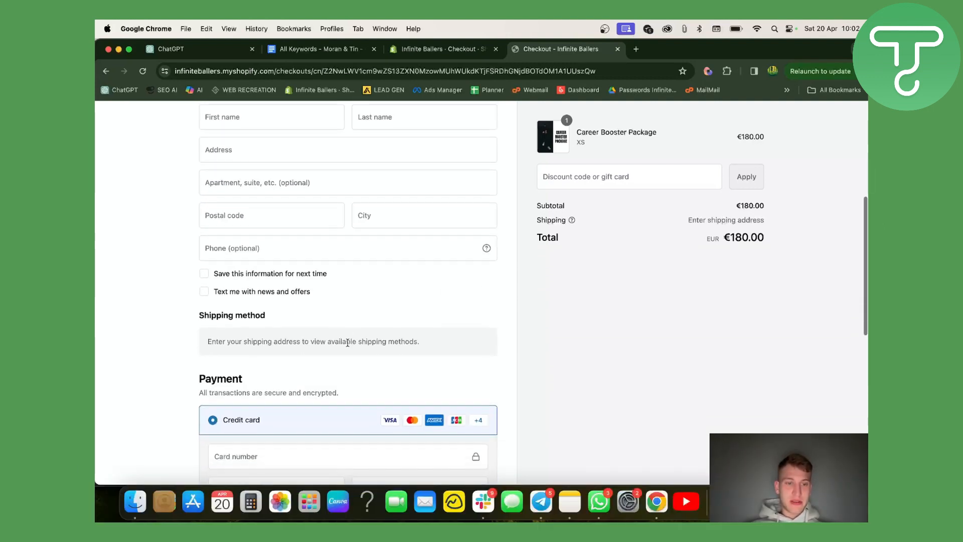
drag(207, 341, 426, 345)
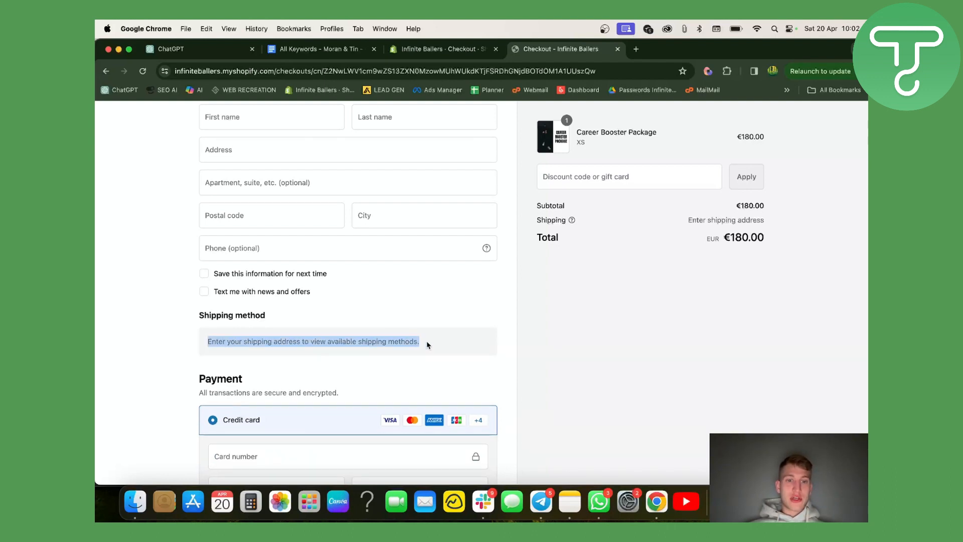
Leave the Croatia delivery form and switch to the admin Checkout settings tab
click(454, 311)
scroll(455, 313, up, 2)
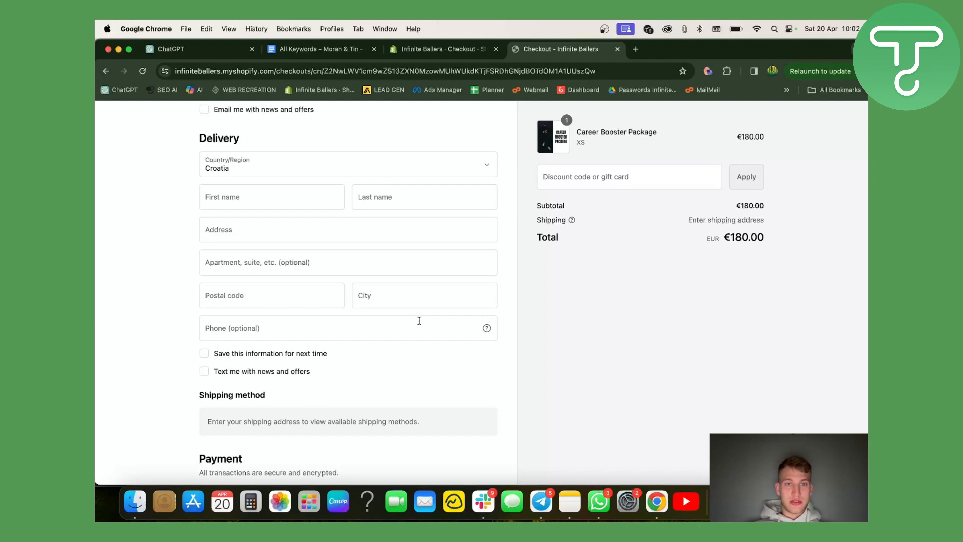
scroll(452, 152, up, 2)
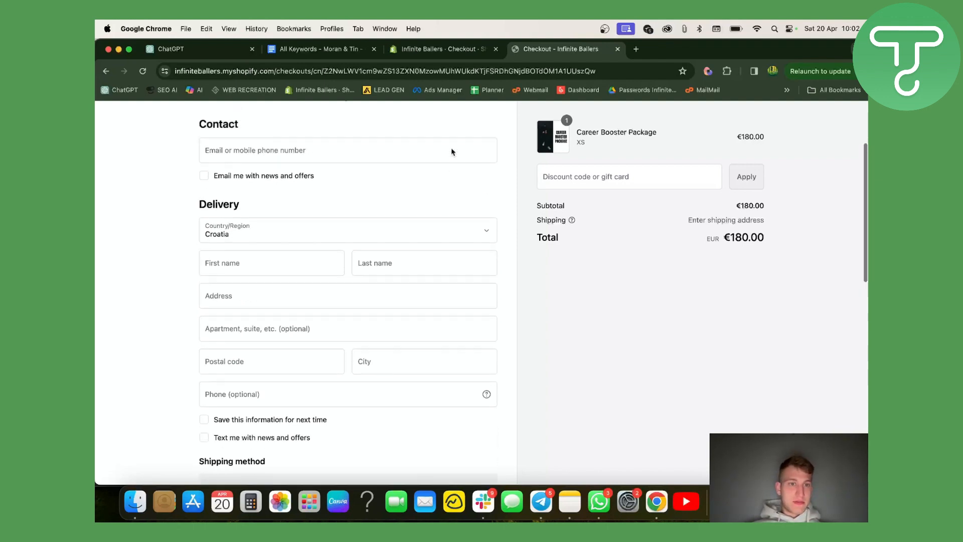
scroll(433, 177, up, 3)
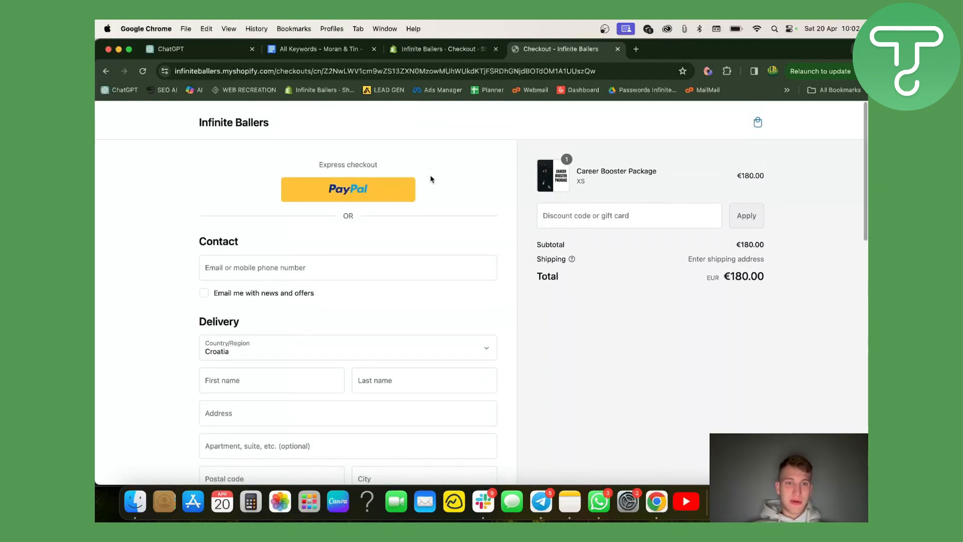
scroll(356, 321, down, 5)
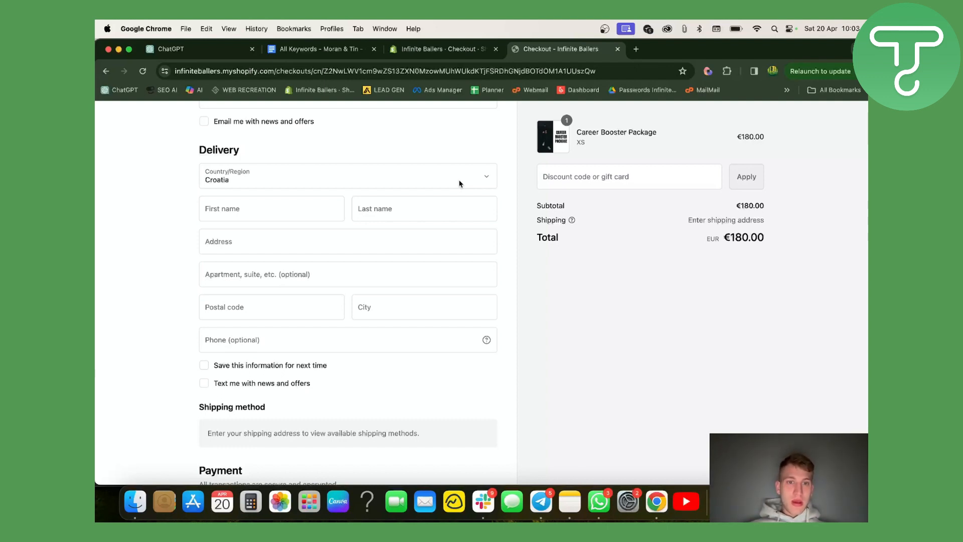
scroll(383, 361, down, 3)
scroll(430, 284, up, 3)
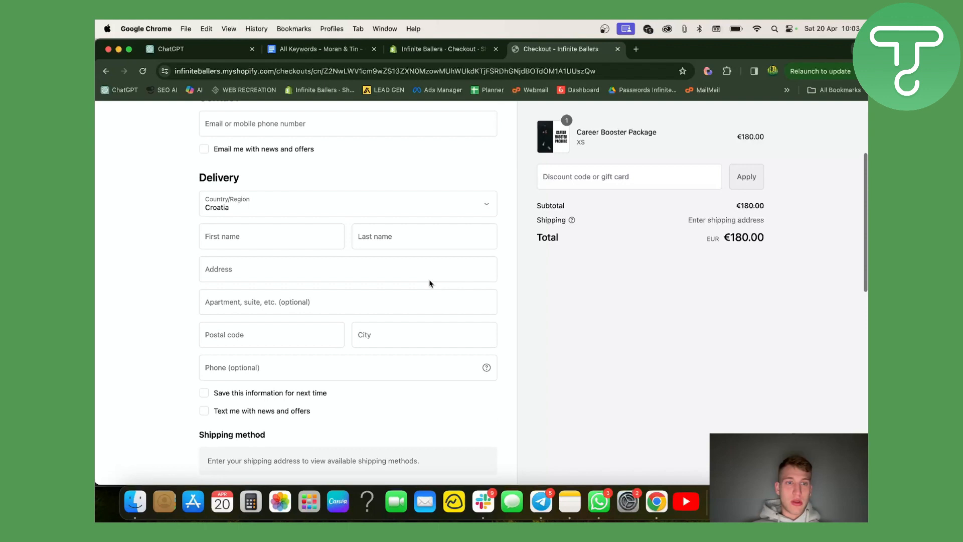
scroll(333, 294, down, 3)
scroll(334, 296, down, 2)
scroll(334, 295, up, 2)
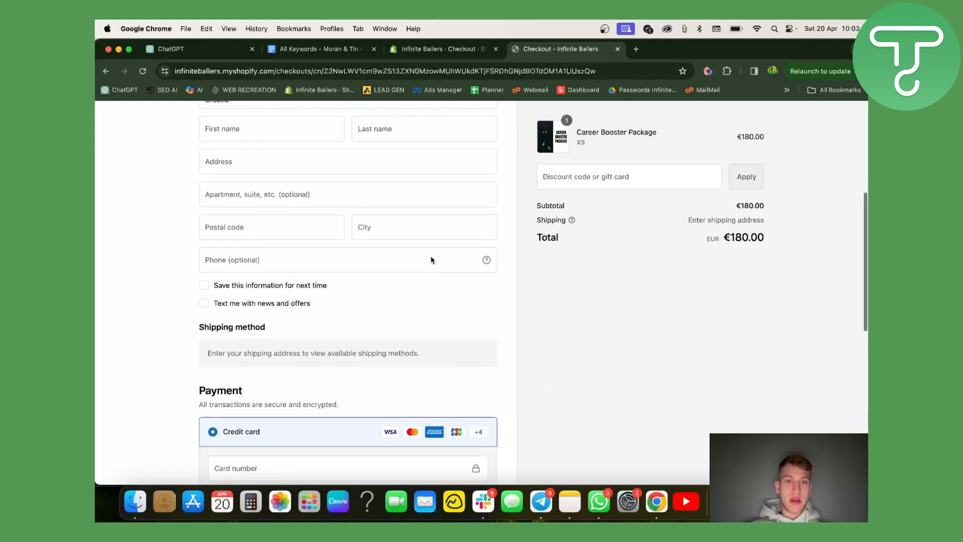
scroll(430, 258, up, 2)
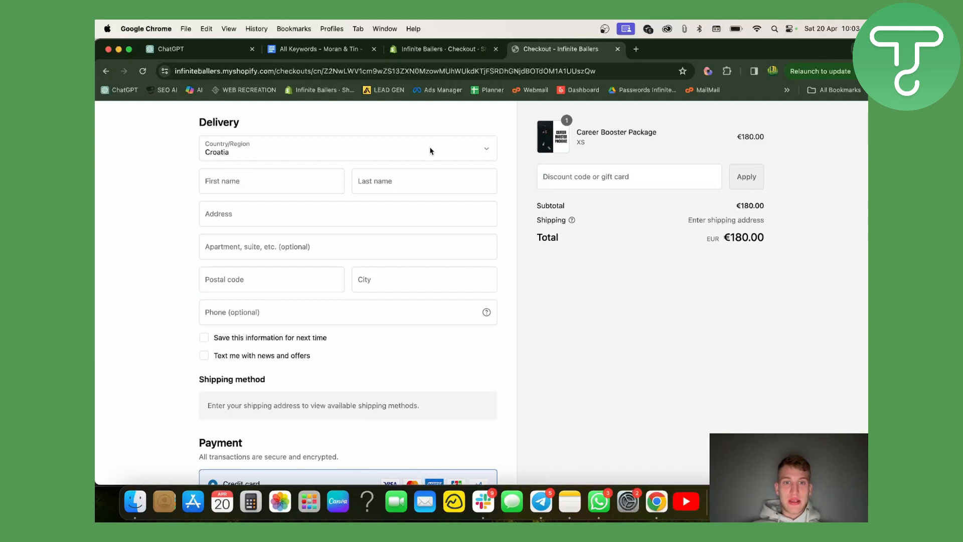
scroll(368, 162, up, 1)
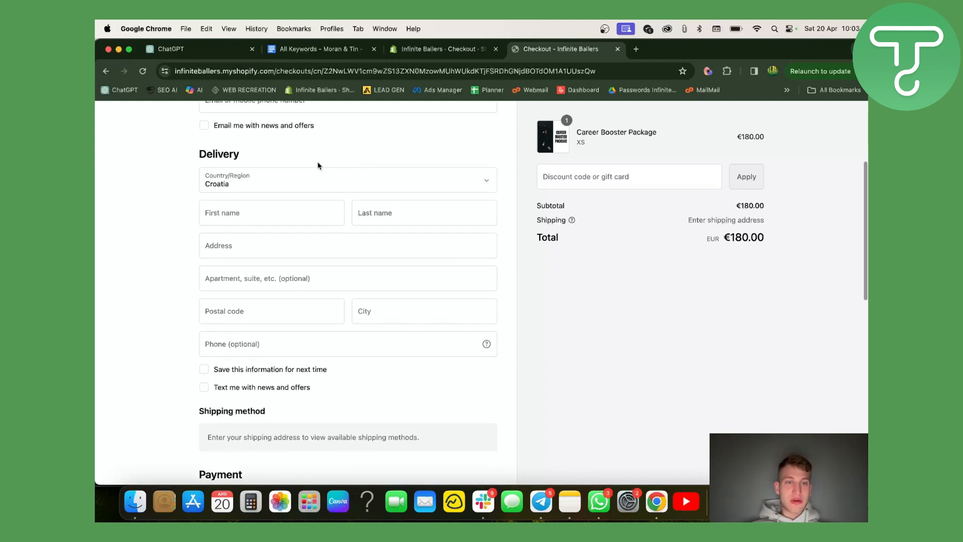
click(480, 56)
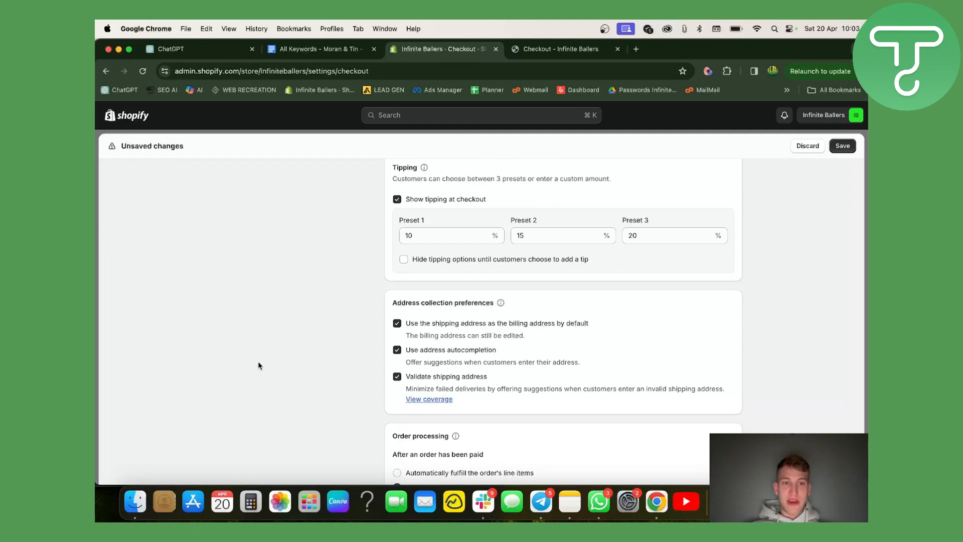
Try the 10/15/20% and None tip presets on the live checkout, ending with 10% (€18, total €198)
click(561, 50)
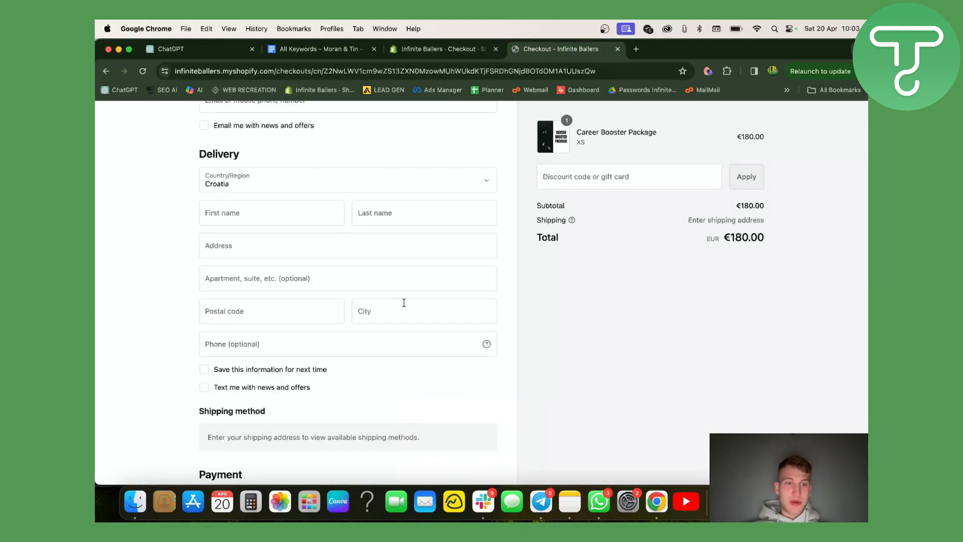
scroll(404, 302, down, 2)
scroll(403, 303, down, 2)
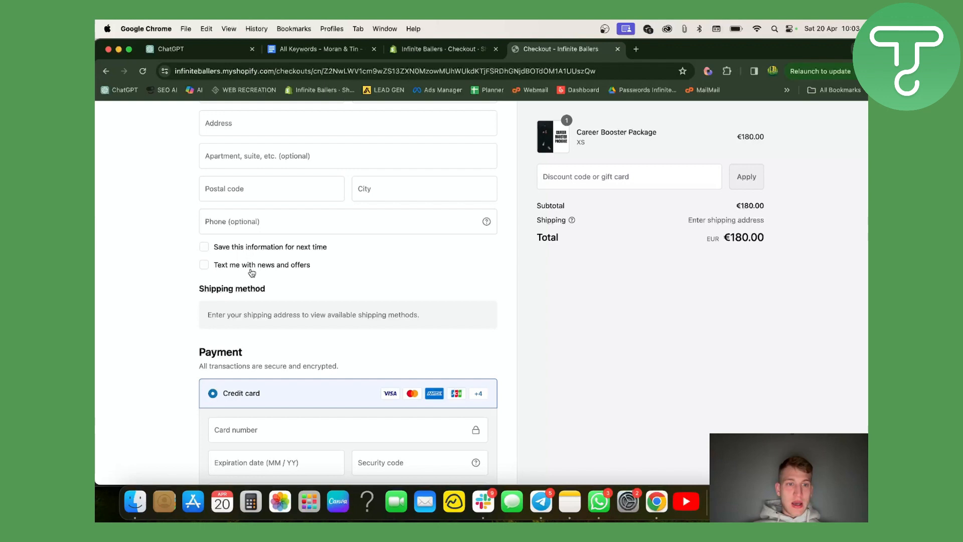
scroll(251, 273, down, 3)
scroll(251, 273, down, 4)
scroll(251, 273, down, 1)
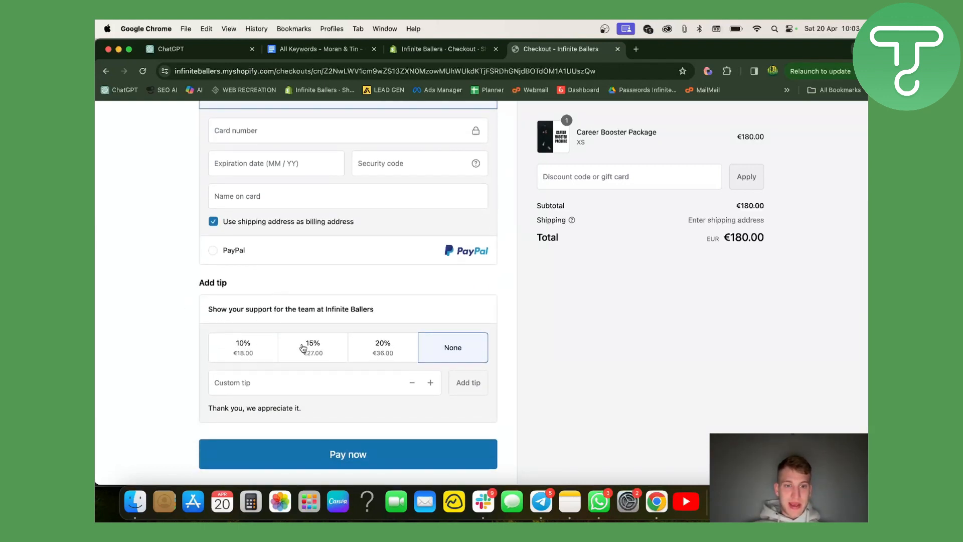
click(243, 350)
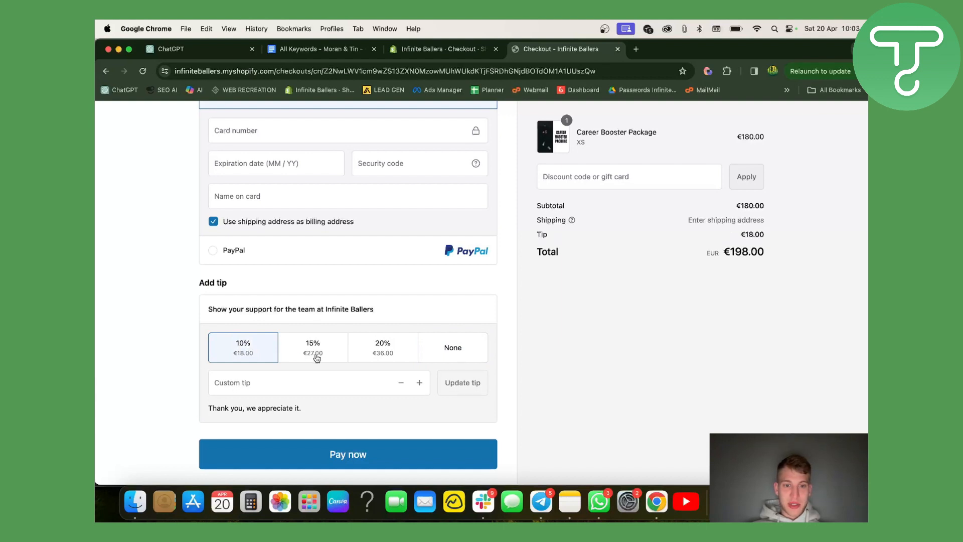
click(318, 354)
click(383, 354)
click(457, 351)
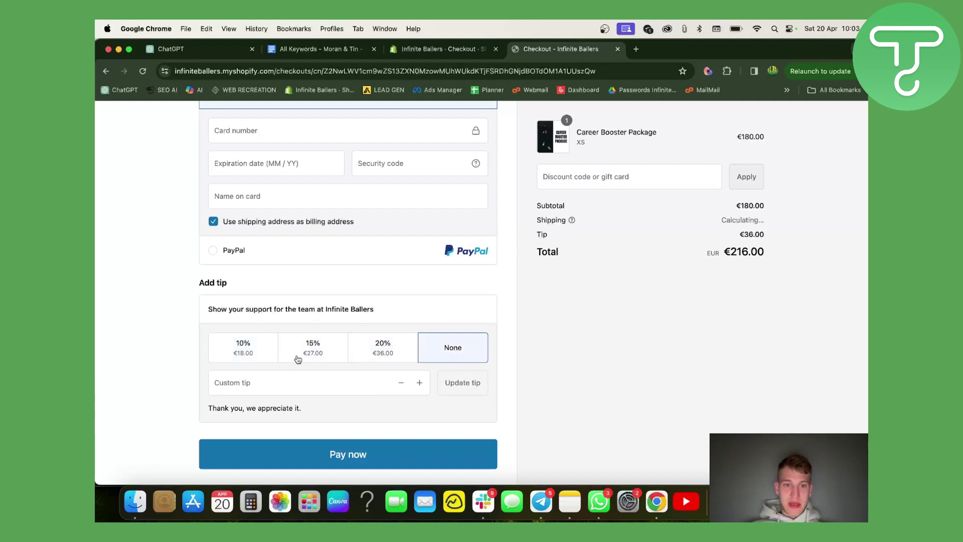
click(254, 361)
click(348, 377)
text(0)
scroll(345, 384, down, 2)
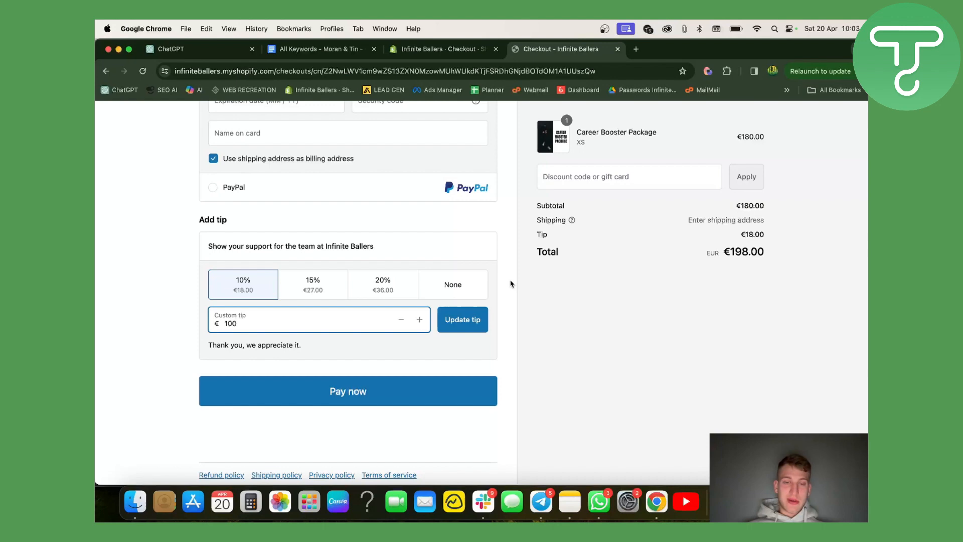
click(516, 237)
scroll(451, 248, up, 2)
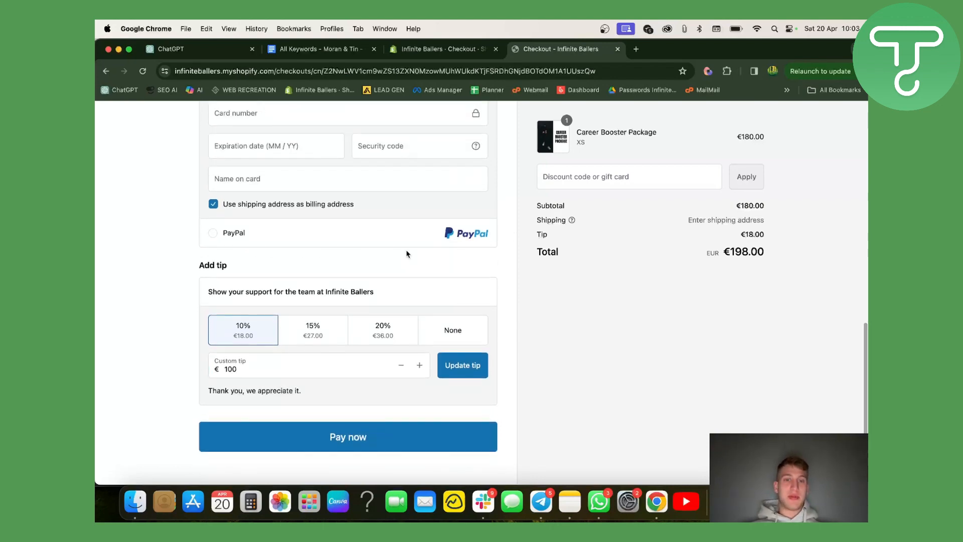
scroll(405, 253, up, 2)
scroll(405, 253, down, 2)
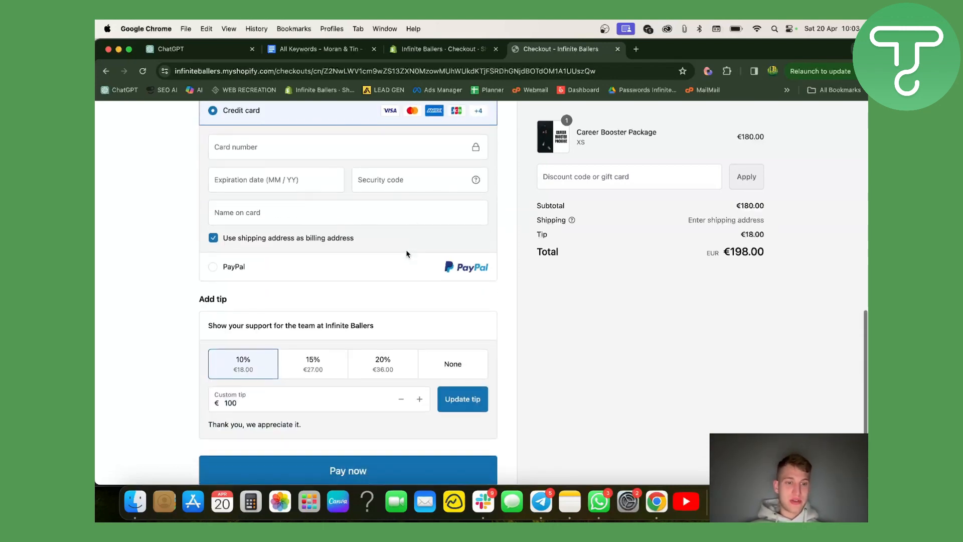
Save the checkout settings with tipping enabled and check the checkout's tip section
click(462, 51)
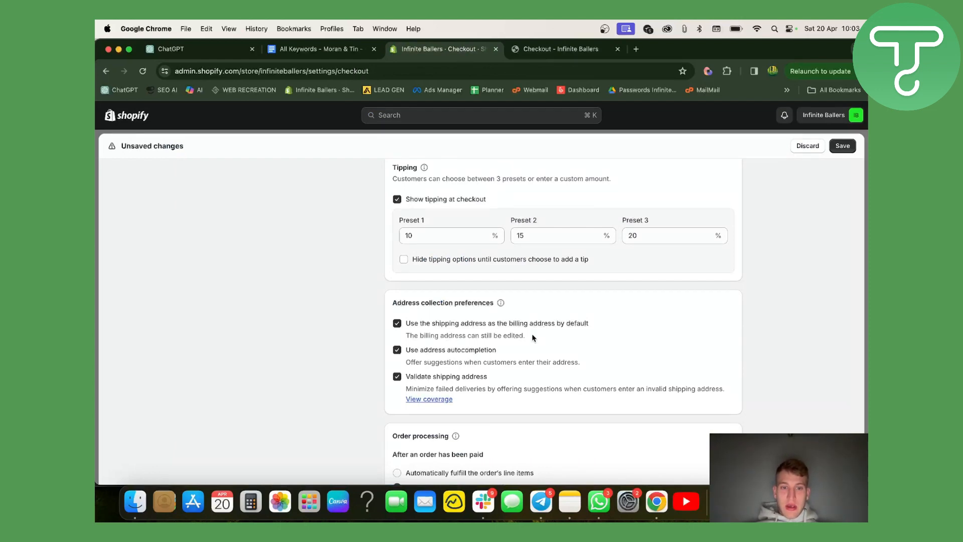
scroll(533, 338, down, 2)
scroll(532, 338, down, 3)
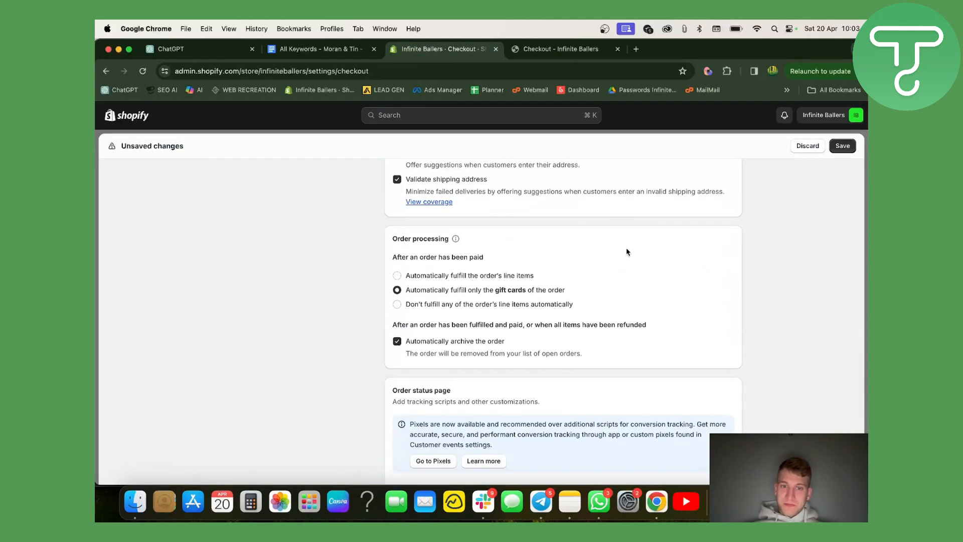
click(843, 146)
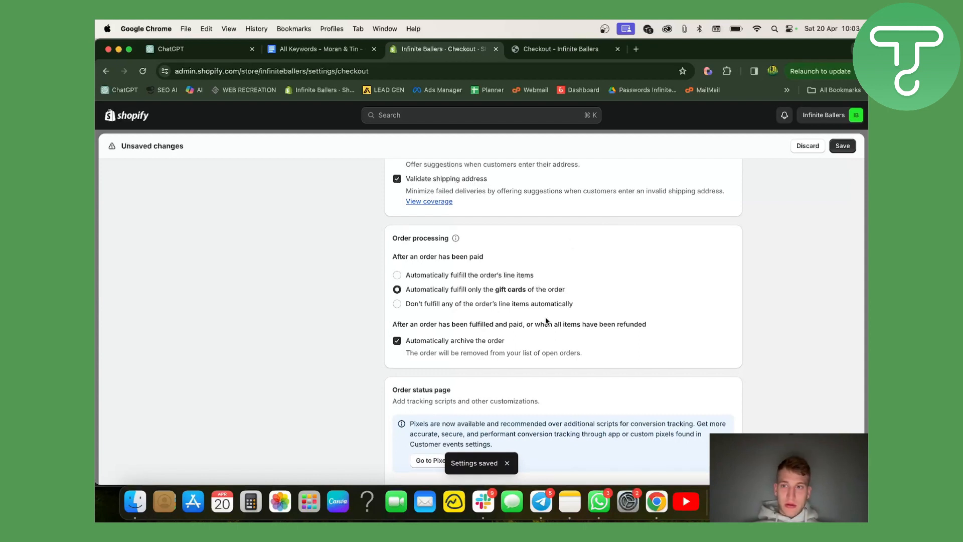
scroll(547, 321, down, 2)
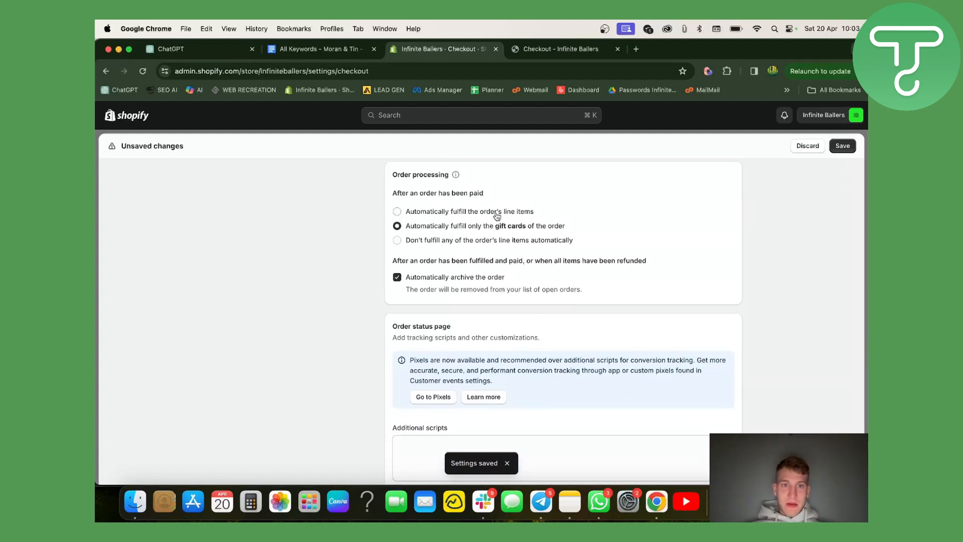
scroll(419, 275, down, 4)
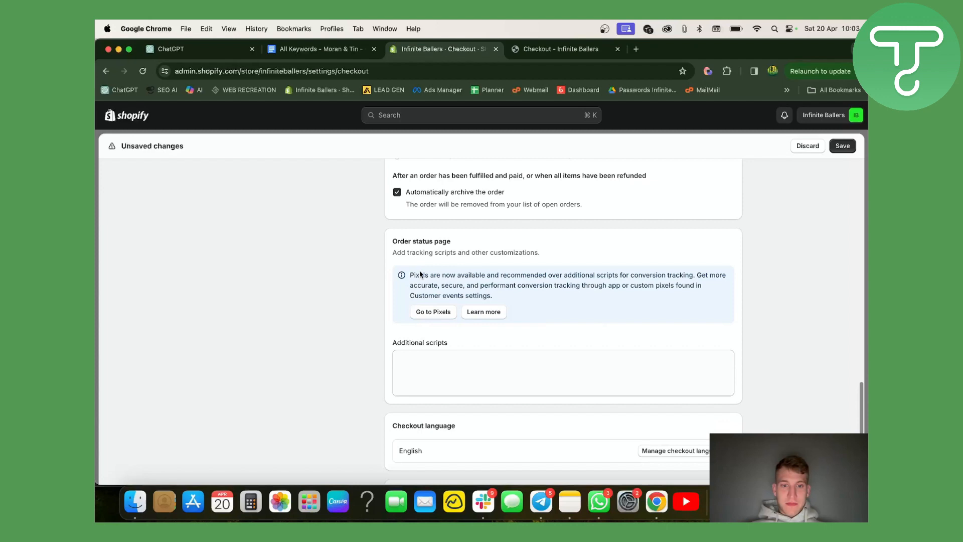
scroll(443, 247, down, 3)
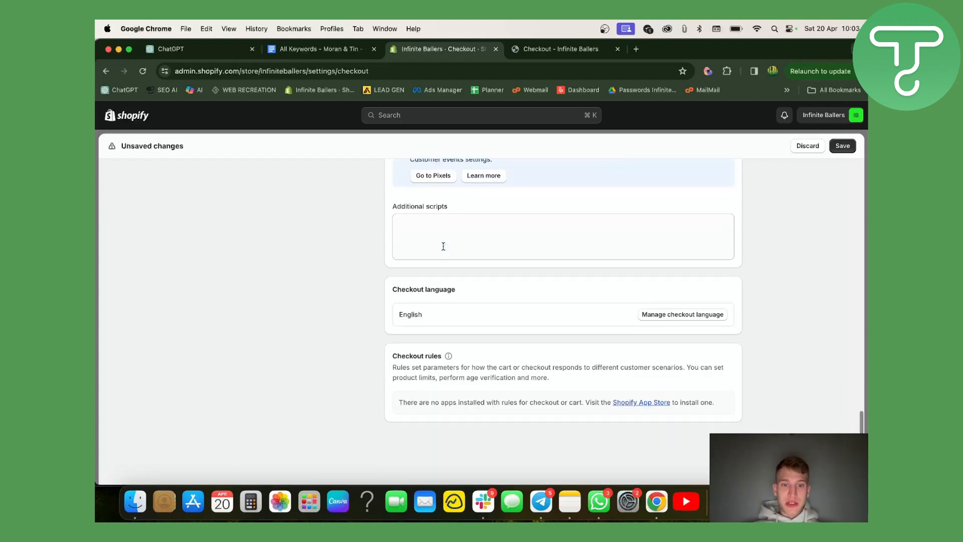
scroll(445, 245, down, 1)
click(543, 58)
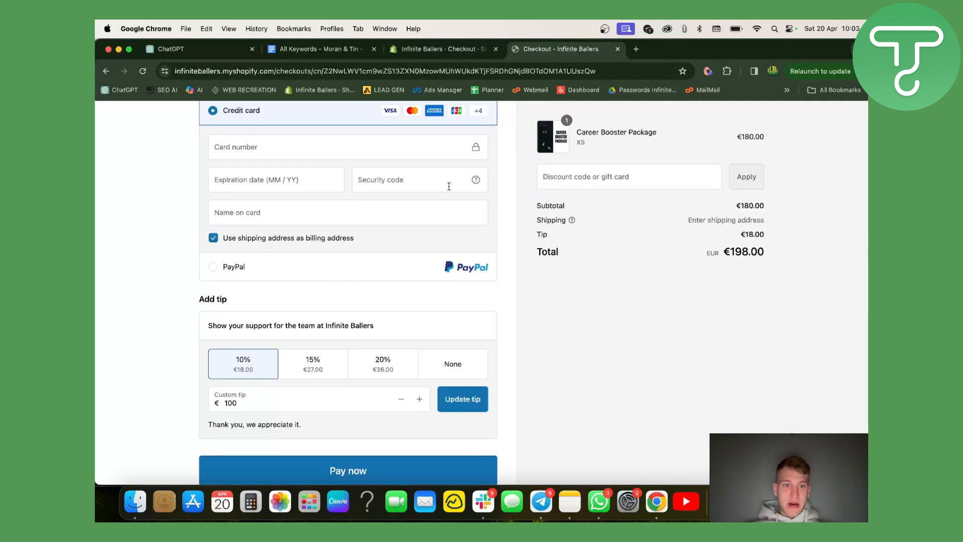
scroll(369, 334, down, 3)
scroll(368, 334, up, 3)
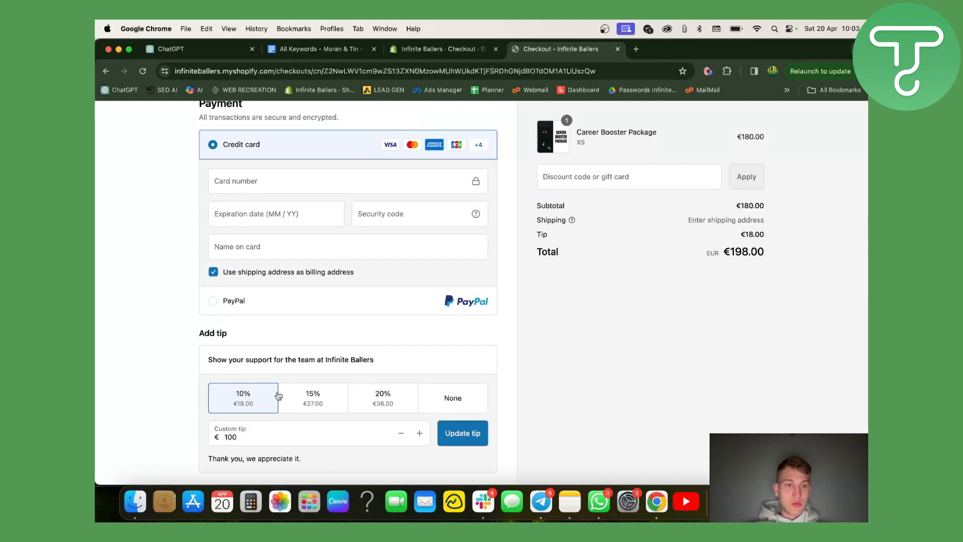
scroll(277, 395, down, 3)
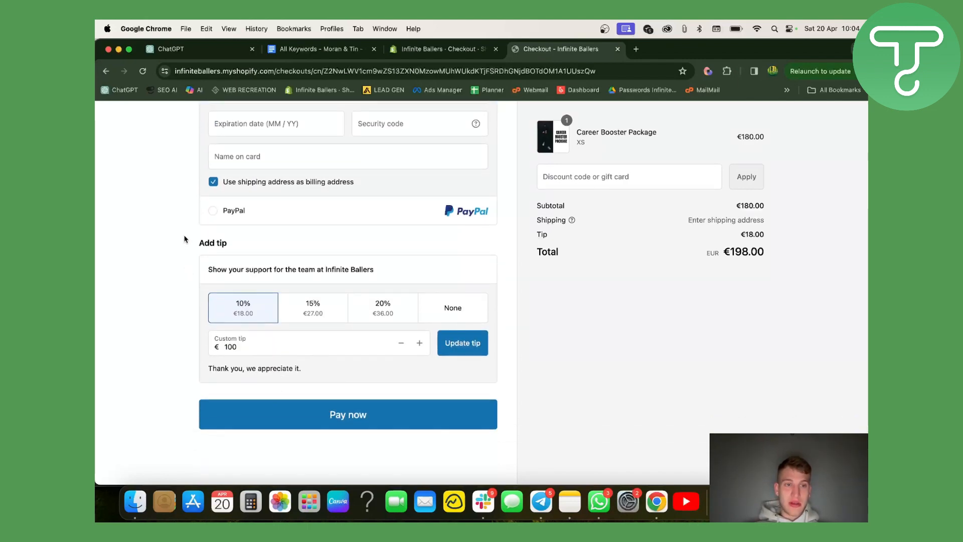
drag(184, 240, 431, 405)
Turn off 'Show tipping at checkout' and save the settings
click(440, 50)
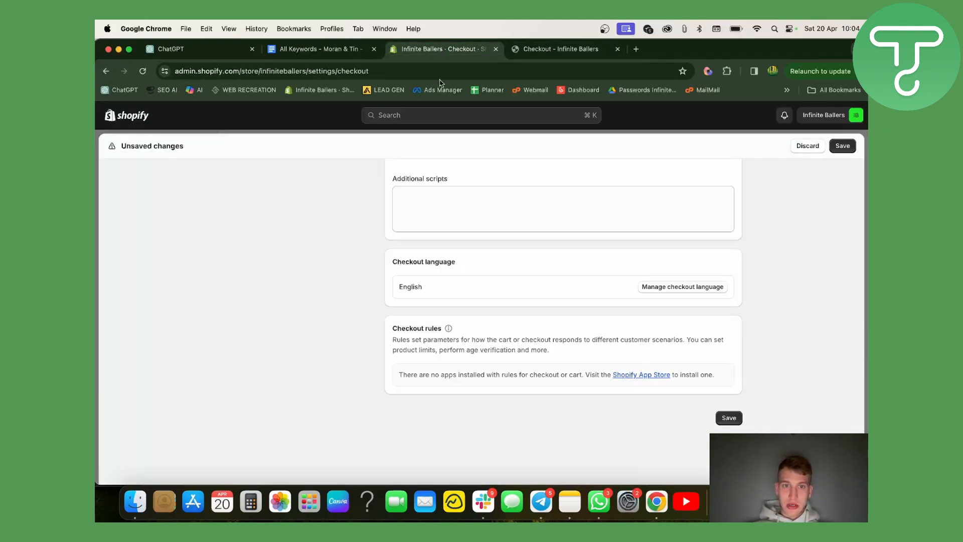
scroll(500, 312, up, 4)
scroll(500, 312, up, 3)
scroll(500, 312, up, 3)
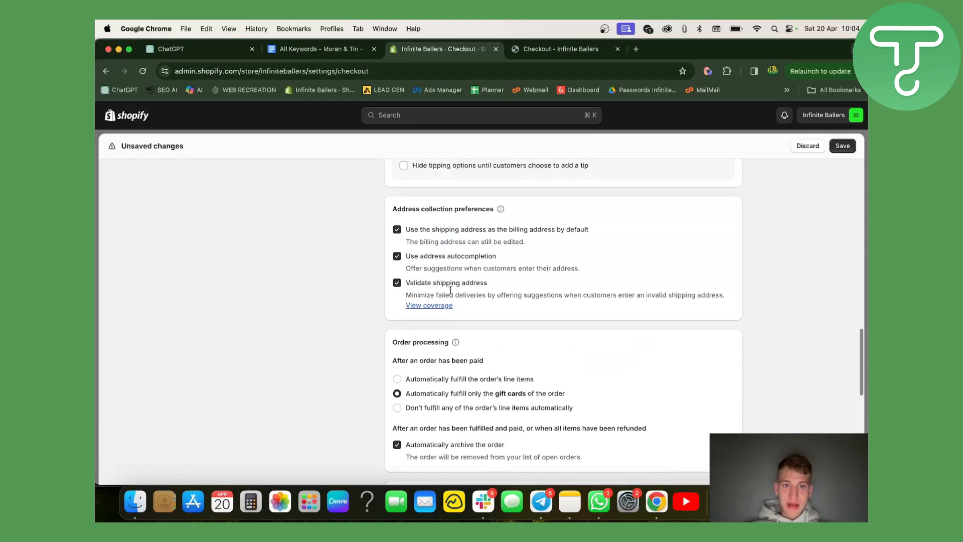
scroll(451, 292, up, 2)
scroll(451, 293, up, 3)
scroll(437, 294, up, 1)
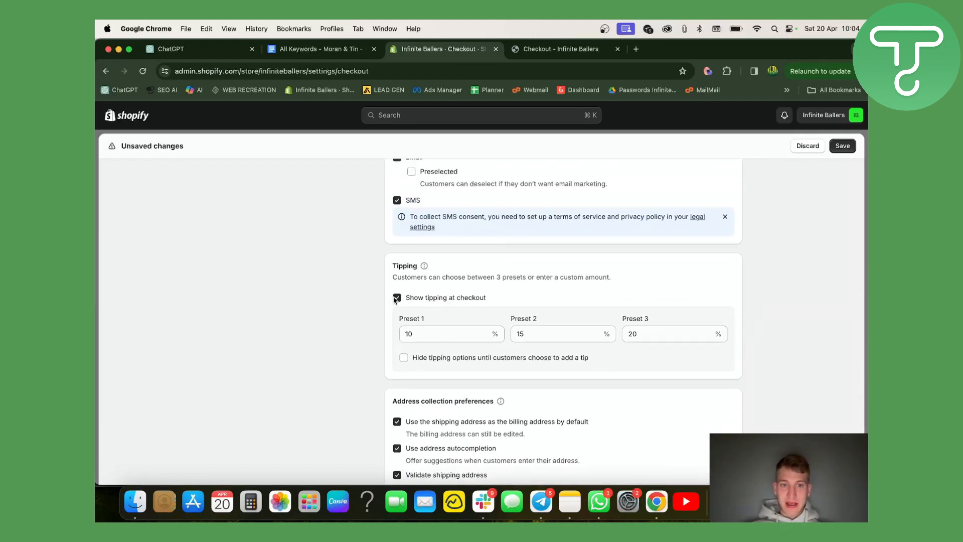
click(396, 298)
click(843, 146)
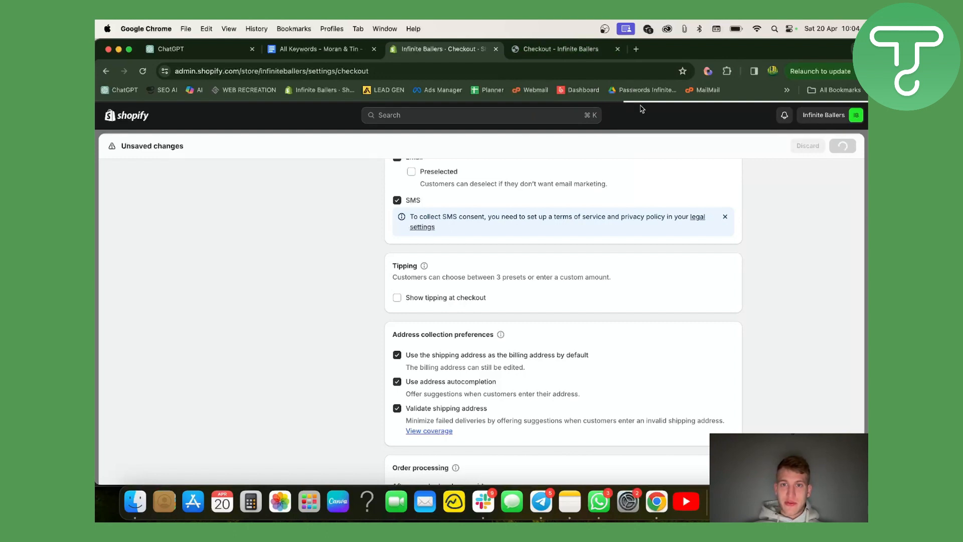
Reload the live checkout to confirm no tip section and a €180.00 total
click(579, 49)
click(144, 71)
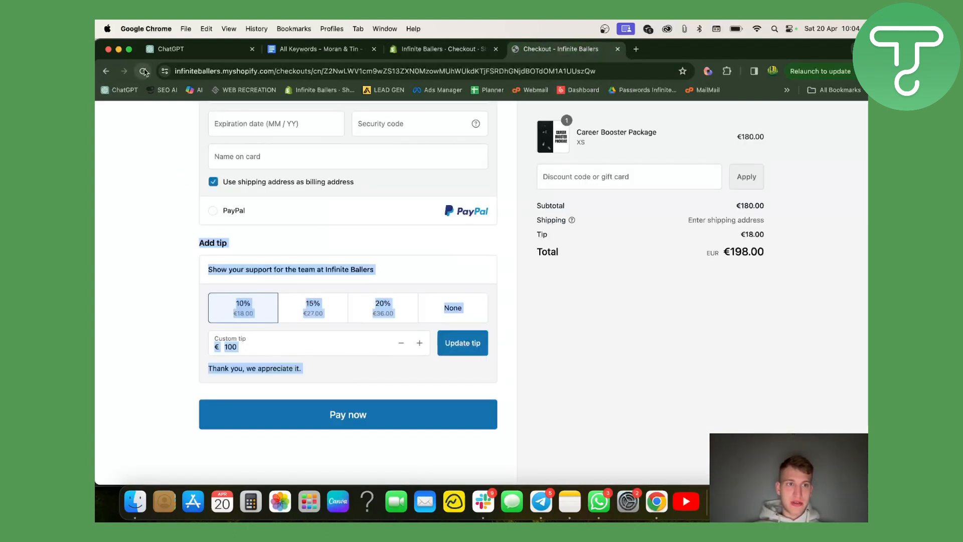
scroll(313, 252, down, 3)
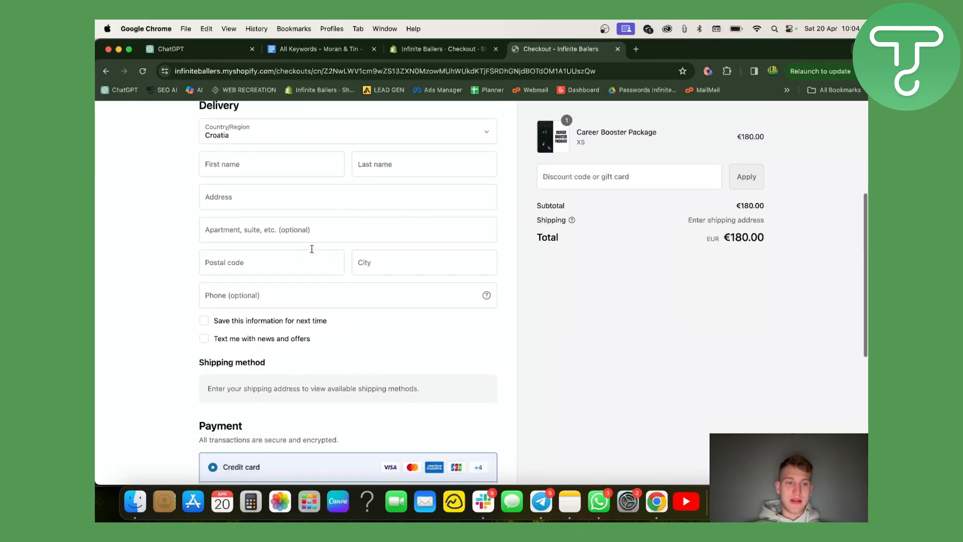
scroll(312, 252, down, 4)
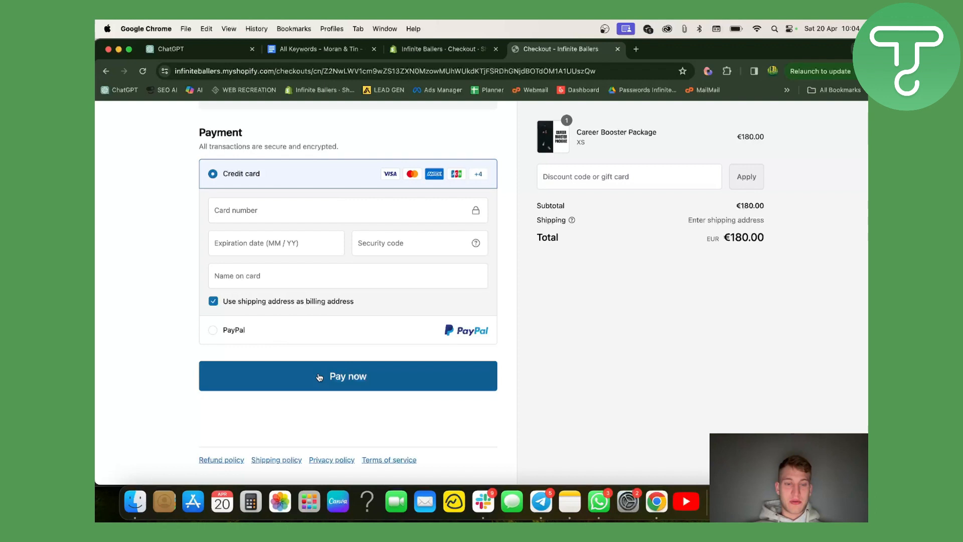
scroll(475, 291, up, 2)
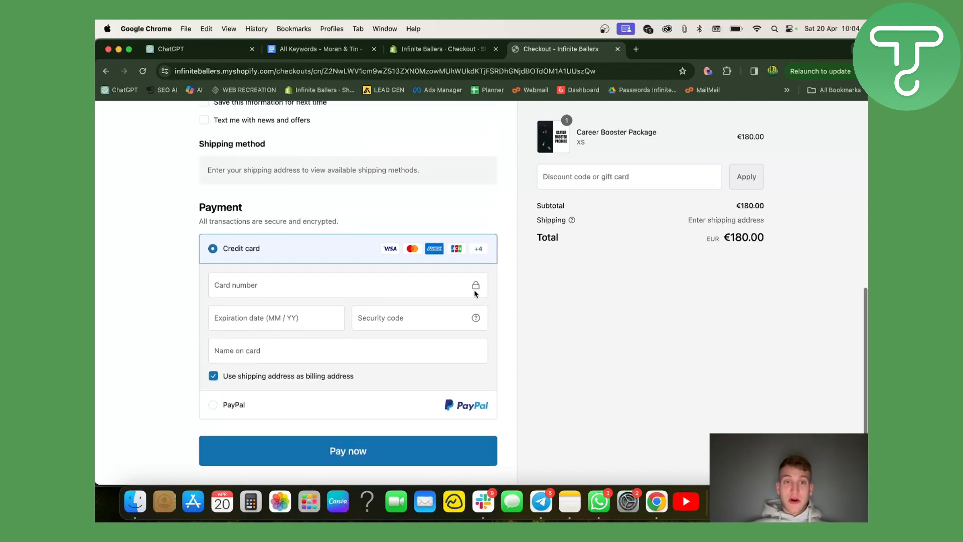
scroll(474, 290, up, 1)
scroll(468, 221, up, 3)
scroll(468, 221, up, 1)
scroll(422, 241, up, 5)
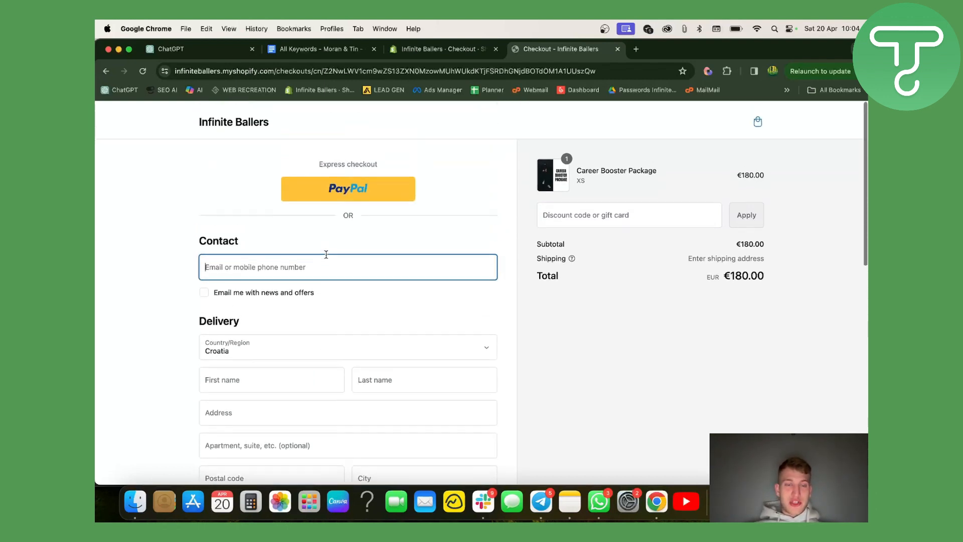